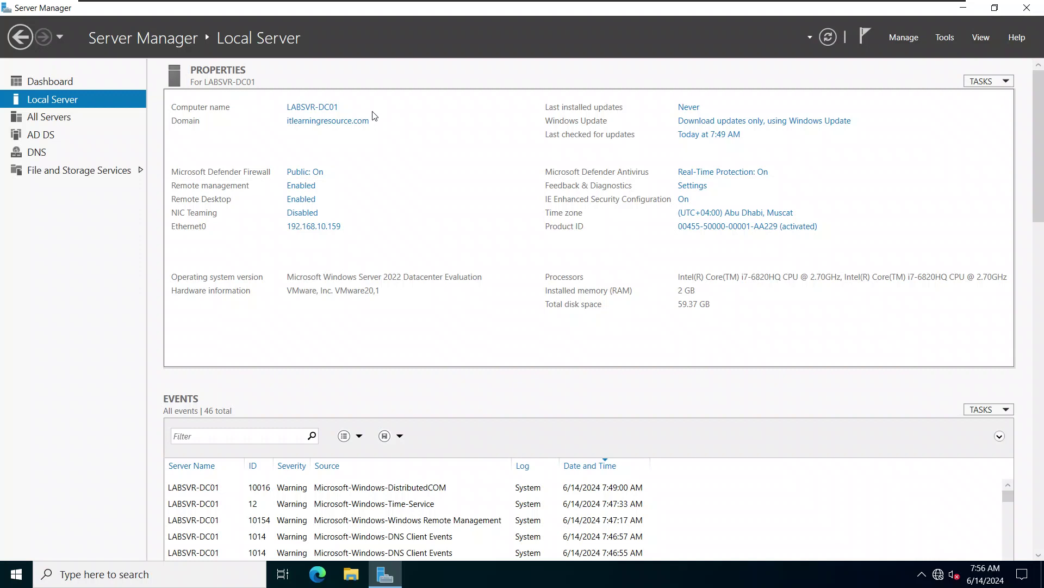
# Open DNS Manager from the server's administration tools and maximize its window.
pyautogui.moveTo(658, 4)
pyautogui.click(945, 37)
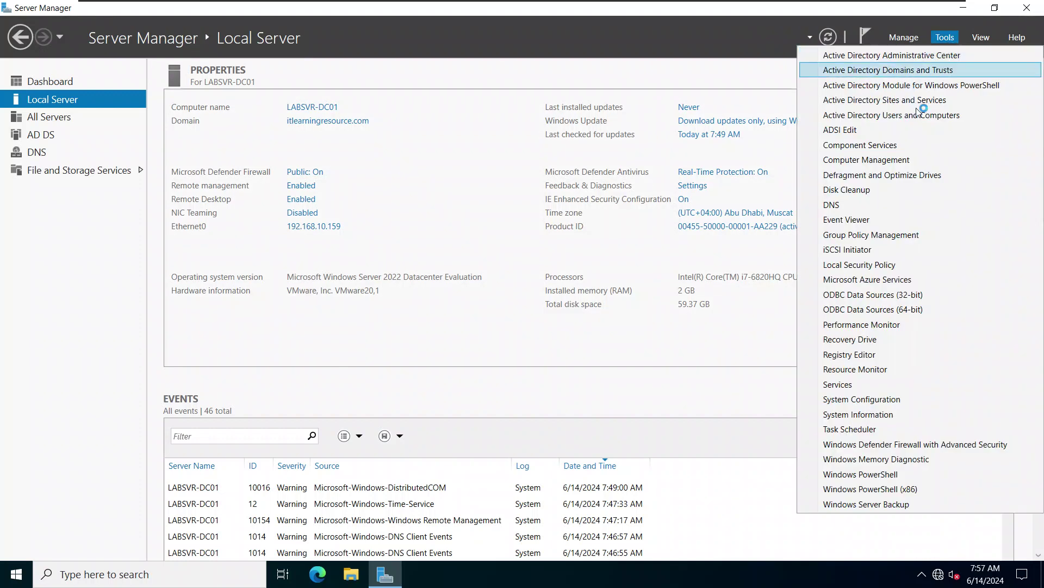
pyautogui.click(840, 205)
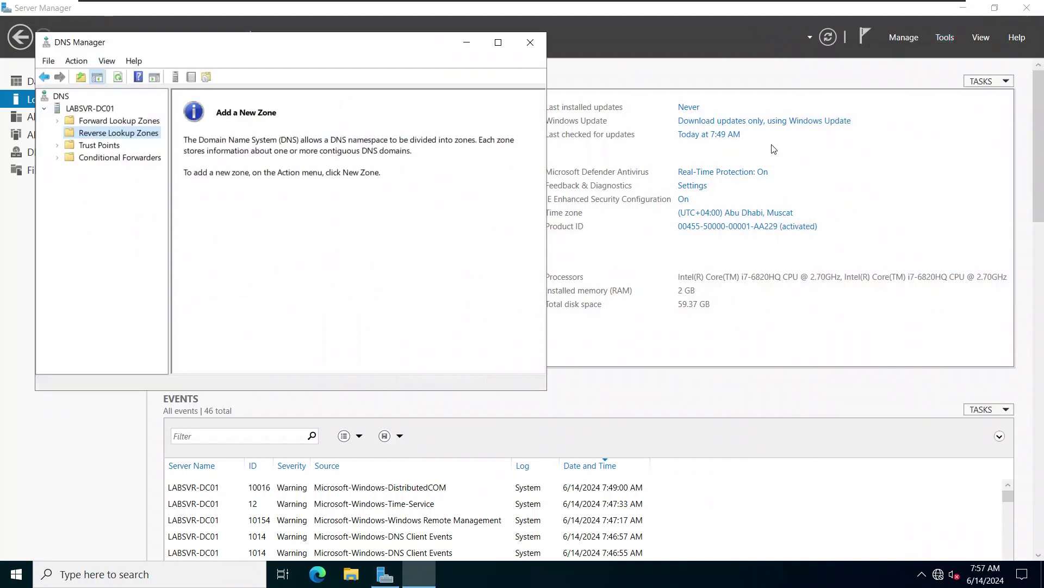
pyautogui.click(499, 43)
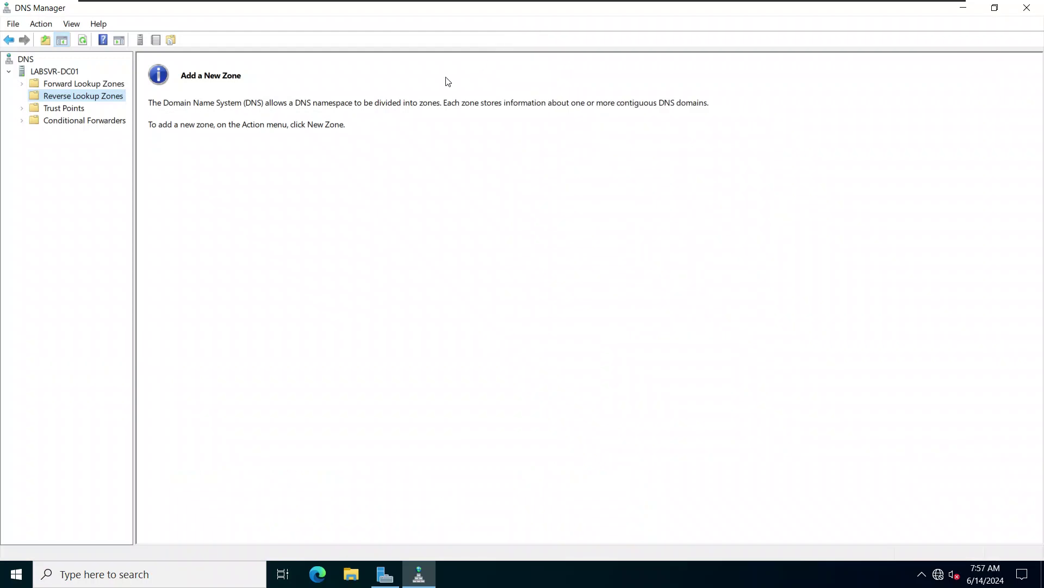
# Examine the forward and reverse lookup zones of LABSVR-DC01, widening the Type column to read the zone types in full.
pyautogui.click(31, 74)
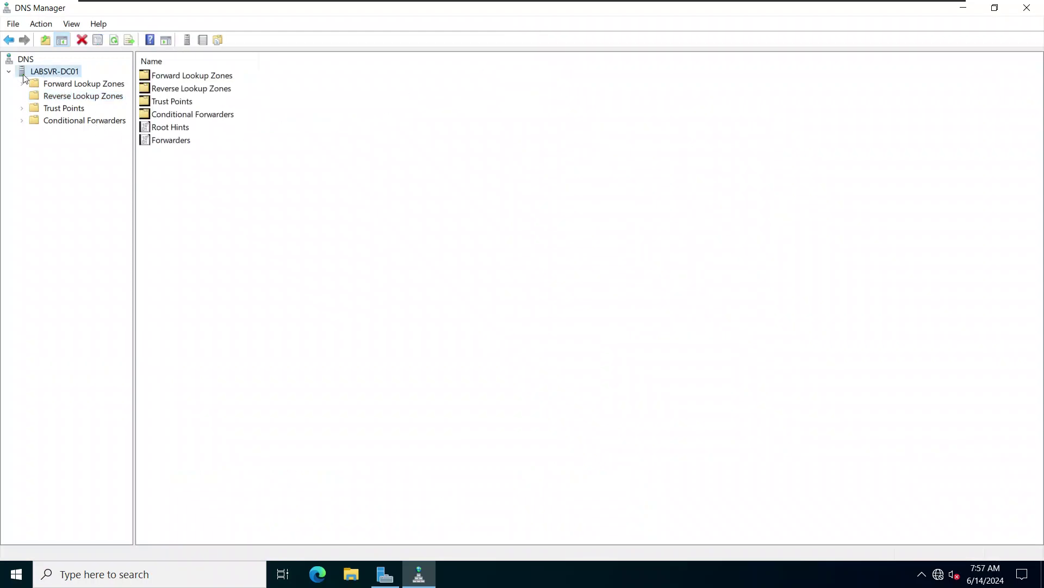
pyautogui.click(51, 87)
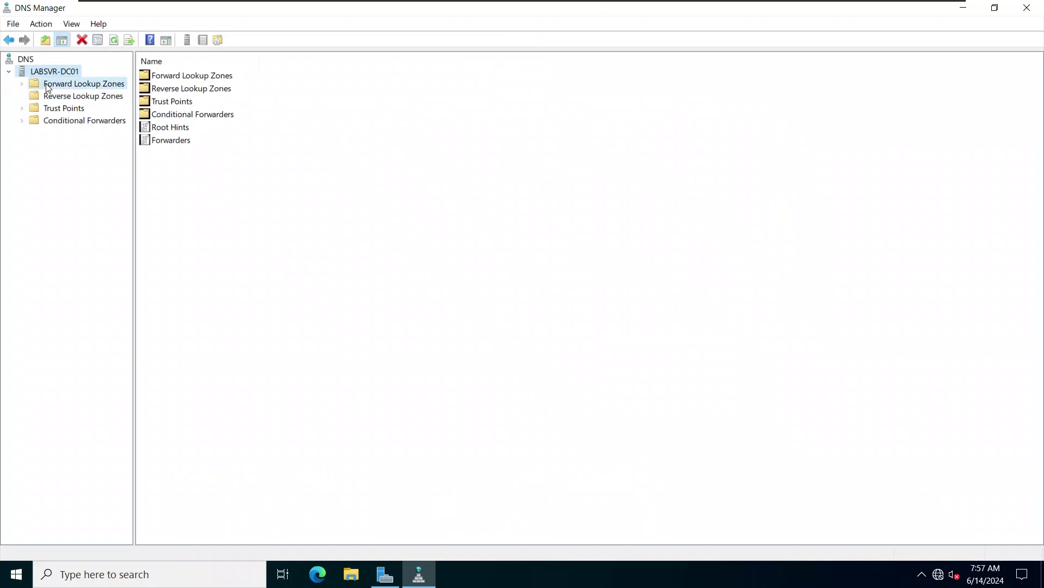
pyautogui.click(51, 99)
pyautogui.click(50, 77)
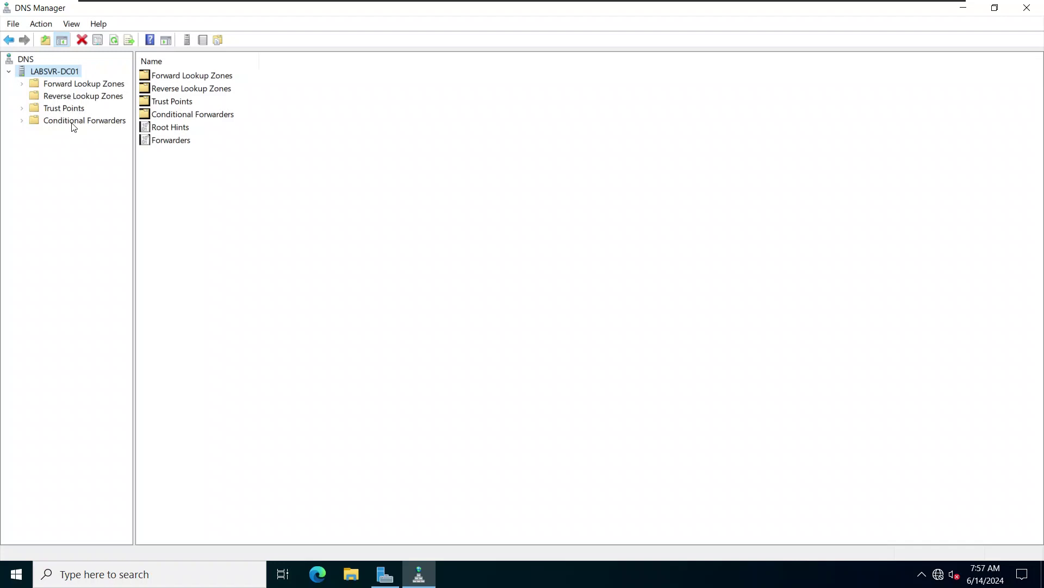
pyautogui.click(63, 85)
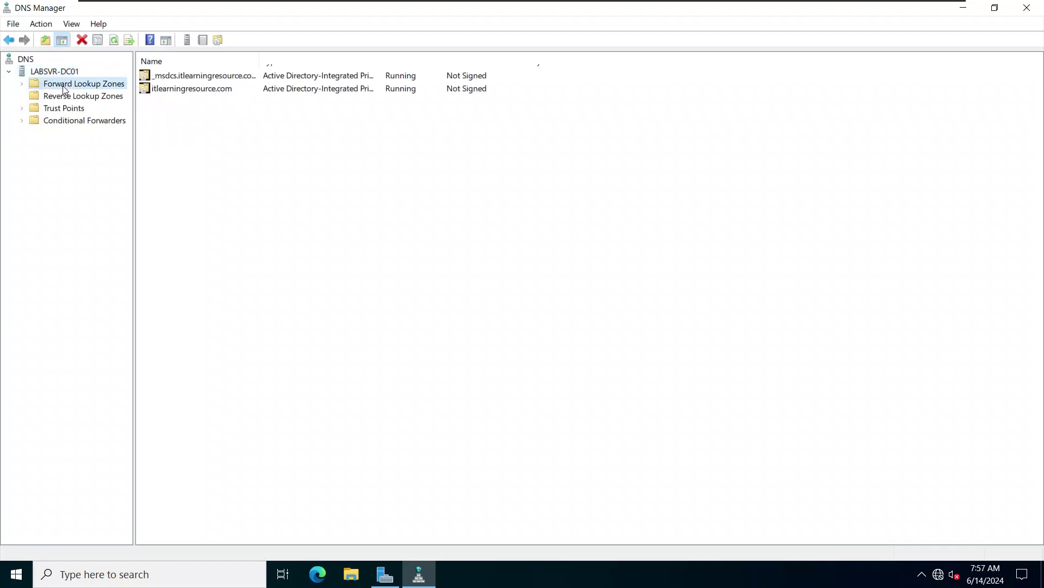
pyautogui.click(66, 98)
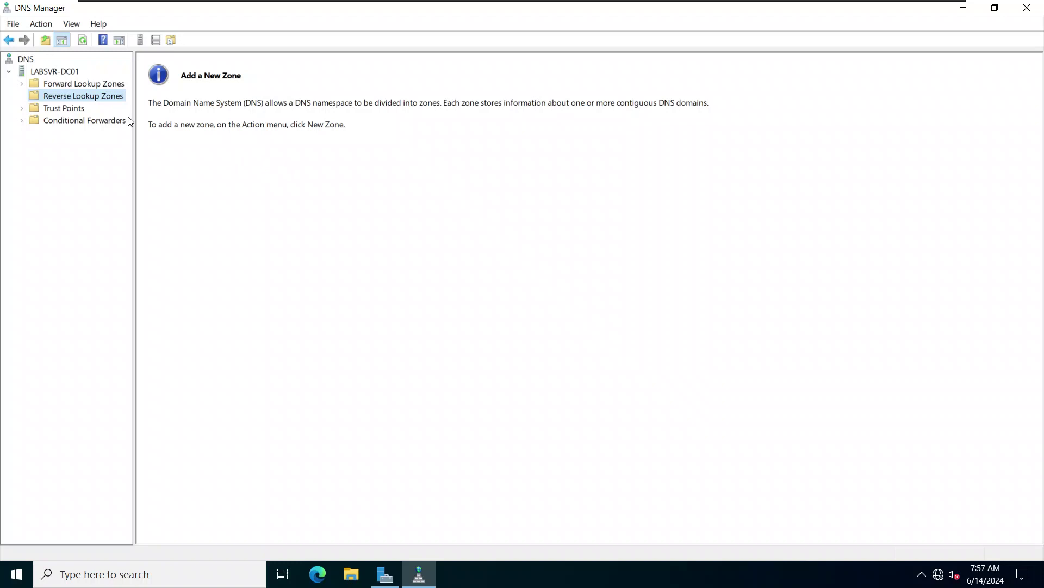
pyautogui.click(90, 85)
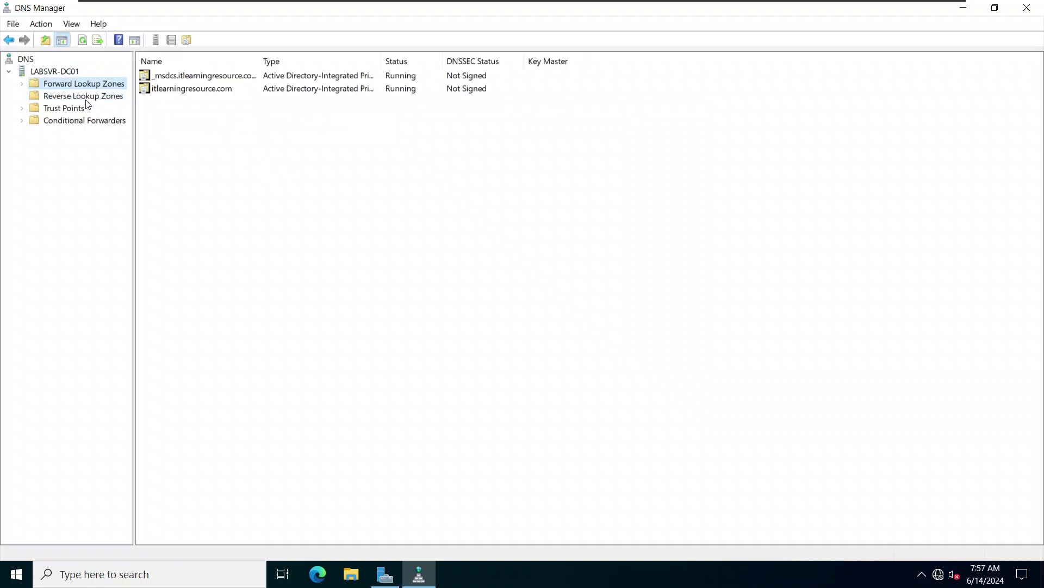
pyautogui.click(85, 99)
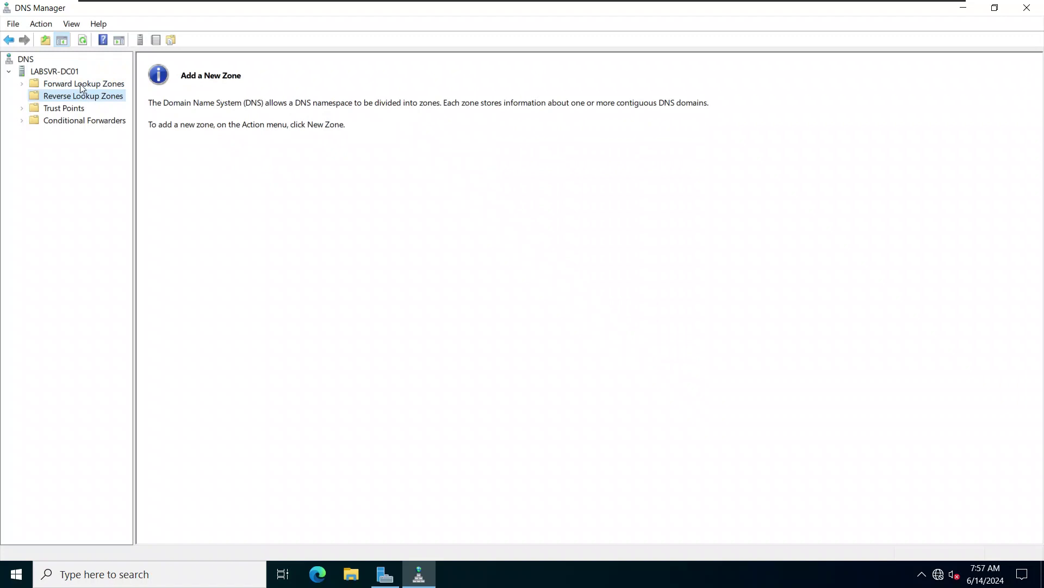
pyautogui.click(80, 84)
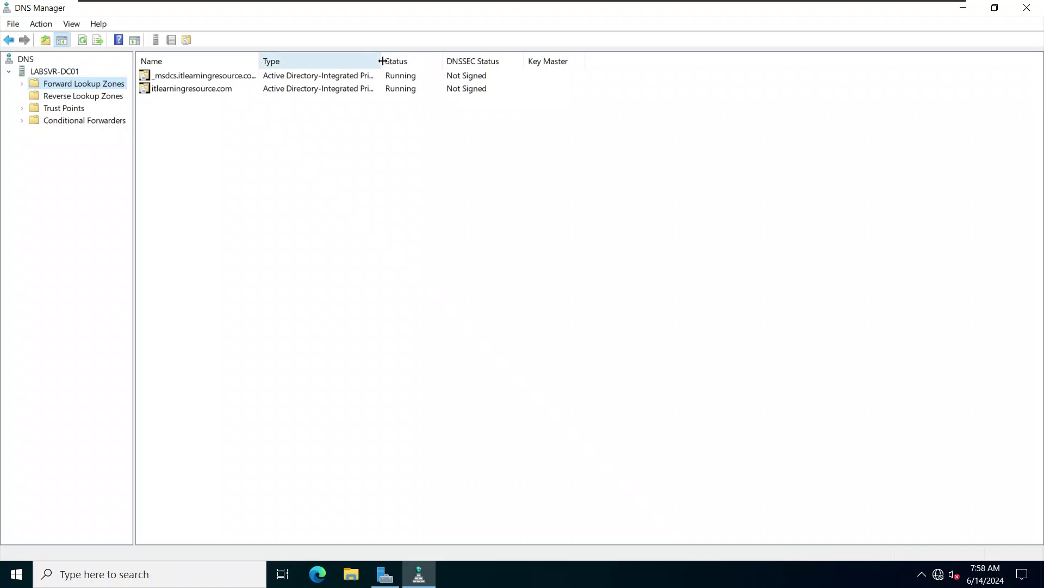
pyautogui.moveTo(382, 59); pyautogui.dragTo(451, 59)
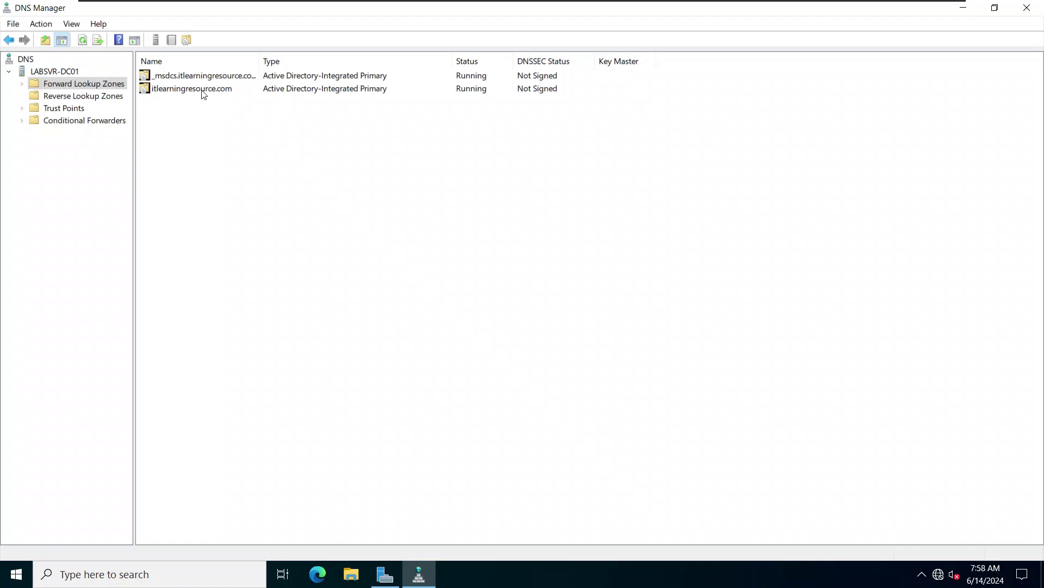
pyautogui.click(88, 103)
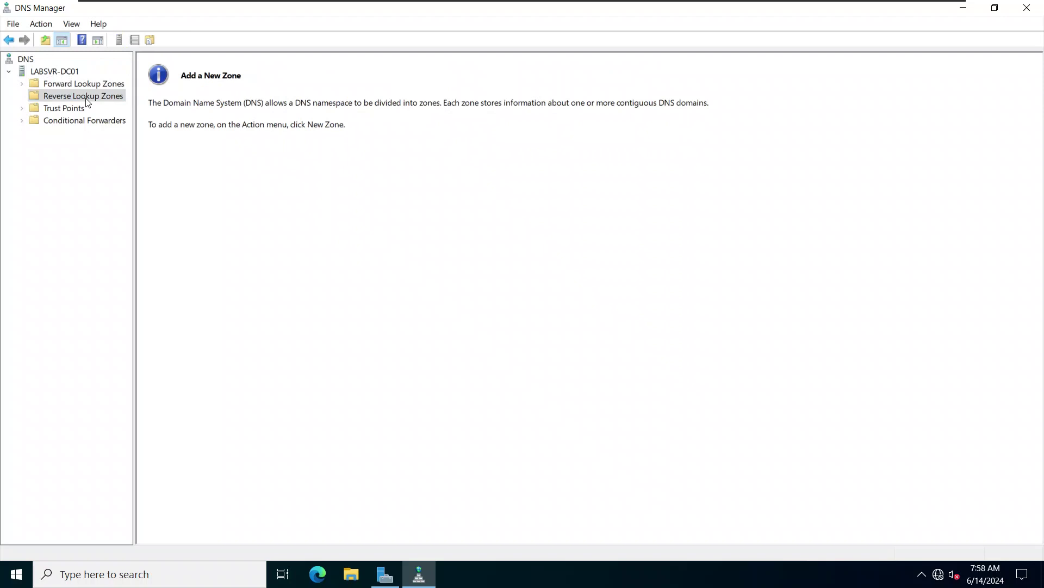
pyautogui.rightClick(87, 100)
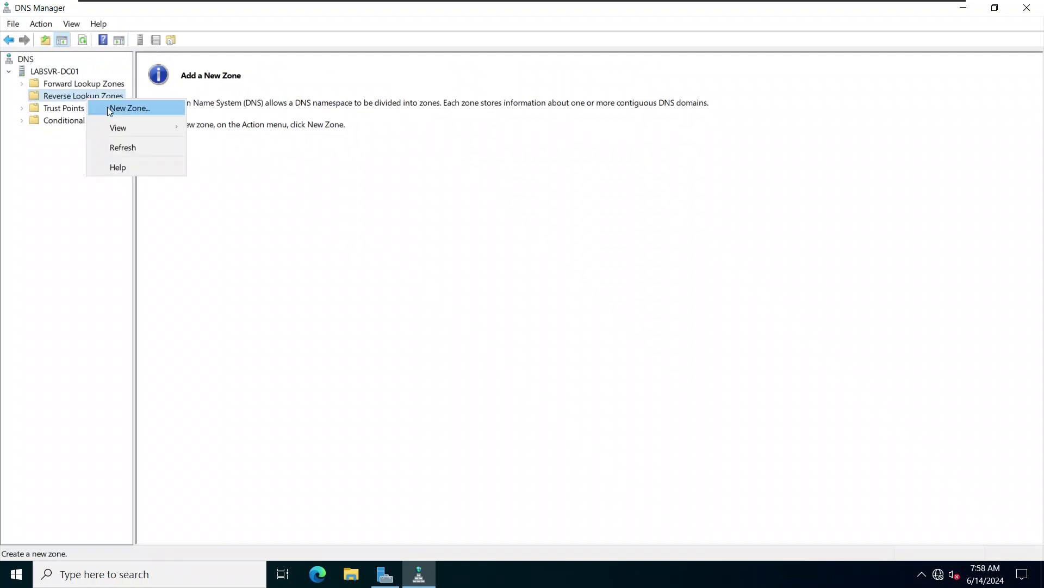
pyautogui.click(108, 109)
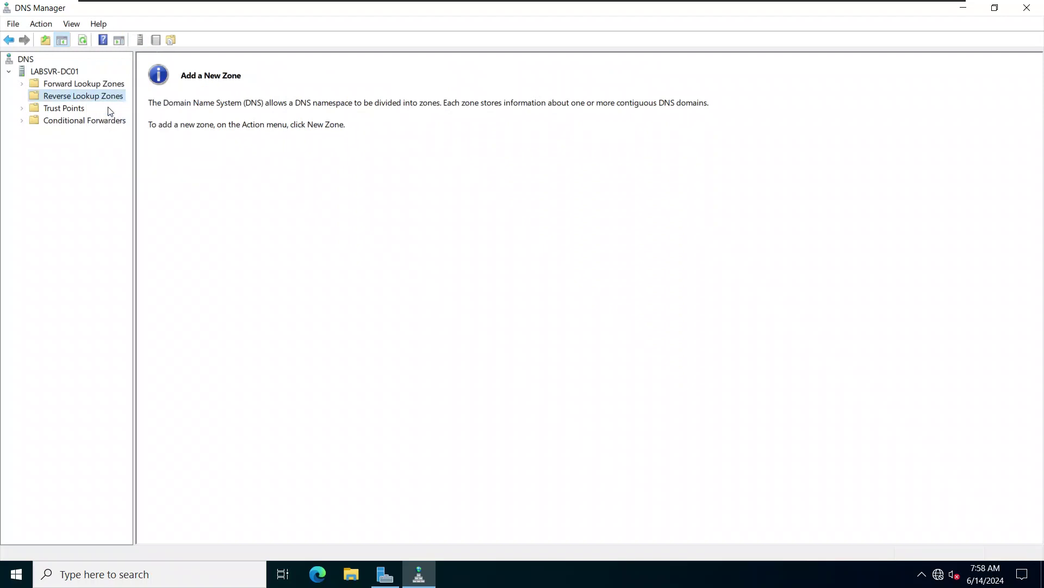
pyautogui.moveTo(161, 22); pyautogui.dragTo(303, 43)
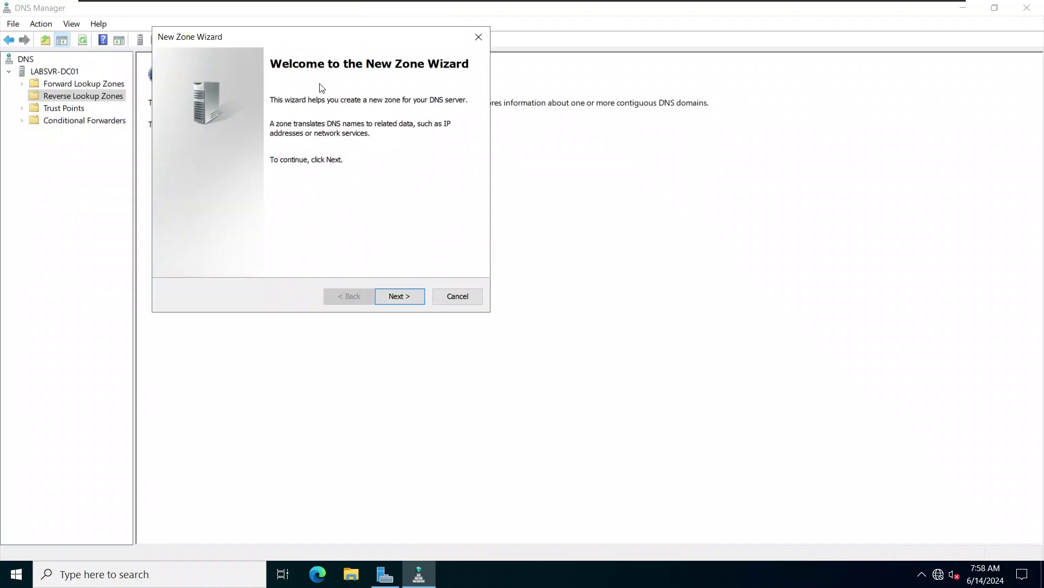
pyautogui.click(479, 36)
# Examine the records of the itlearningresource.com zone under Forward Lookup Zones.
pyautogui.click(90, 83)
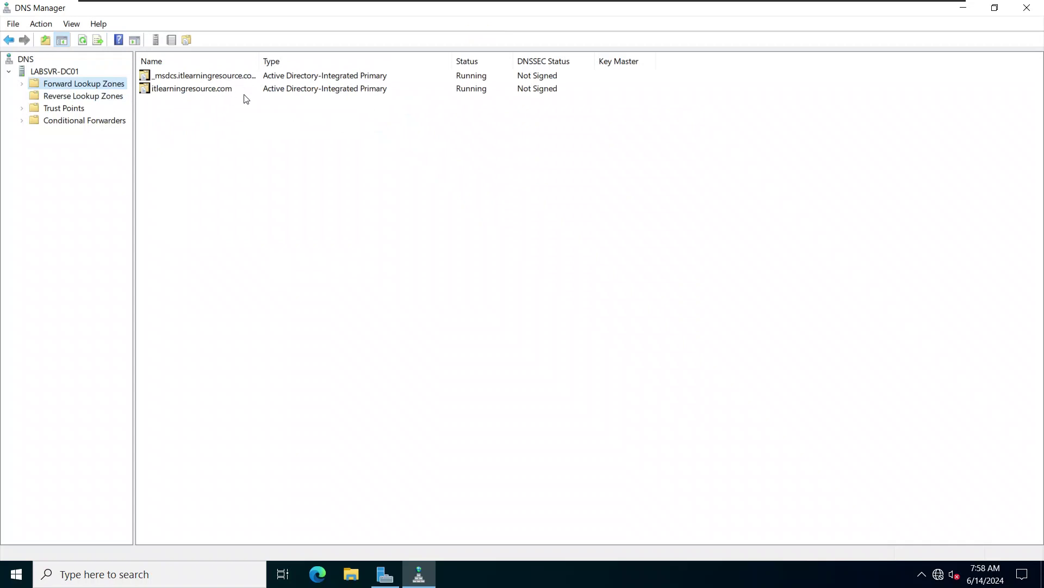
pyautogui.click(103, 100)
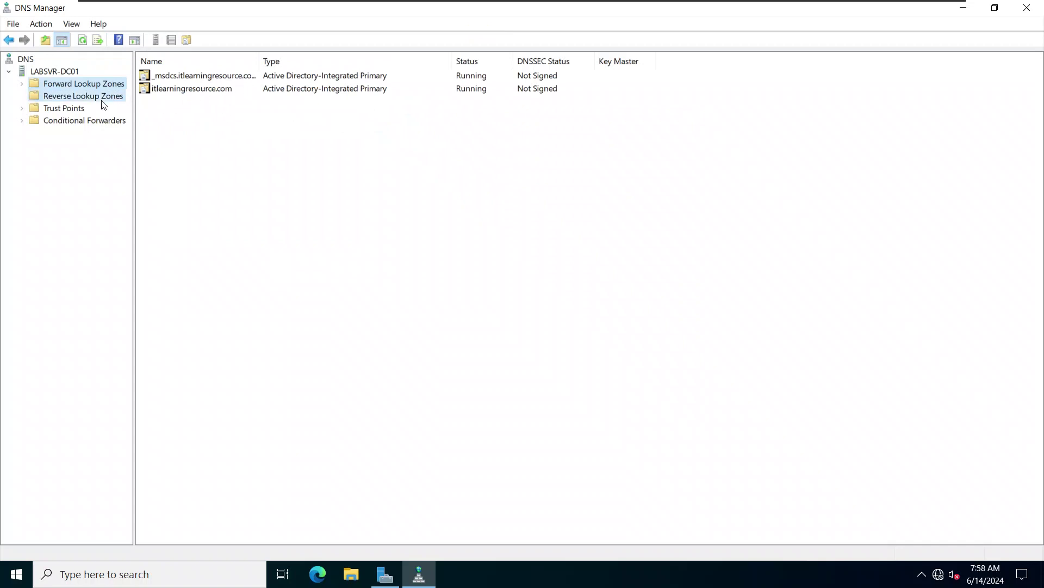
pyautogui.click(100, 86)
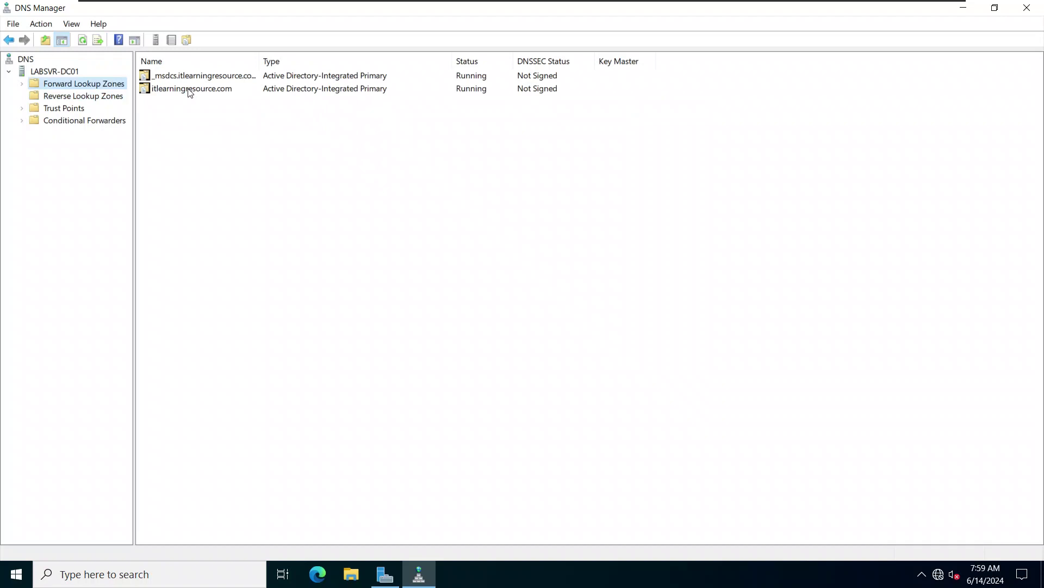
pyautogui.doubleClick(190, 90)
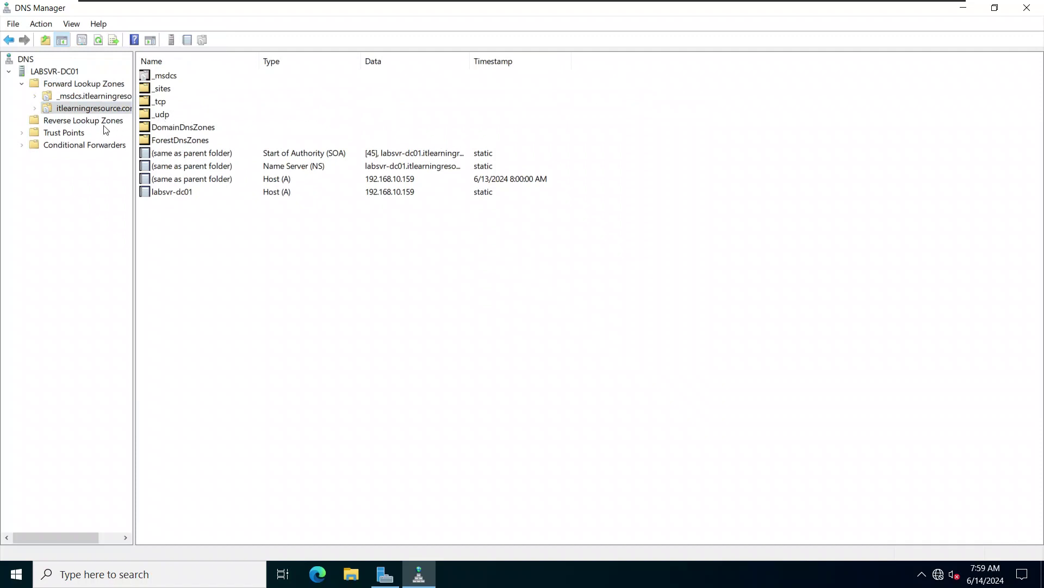
# Start a new IPv4 reverse lookup zone as a primary zone stored in Active Directory, replicated to all DNS servers on domain controllers in this domain.
pyautogui.click(91, 122)
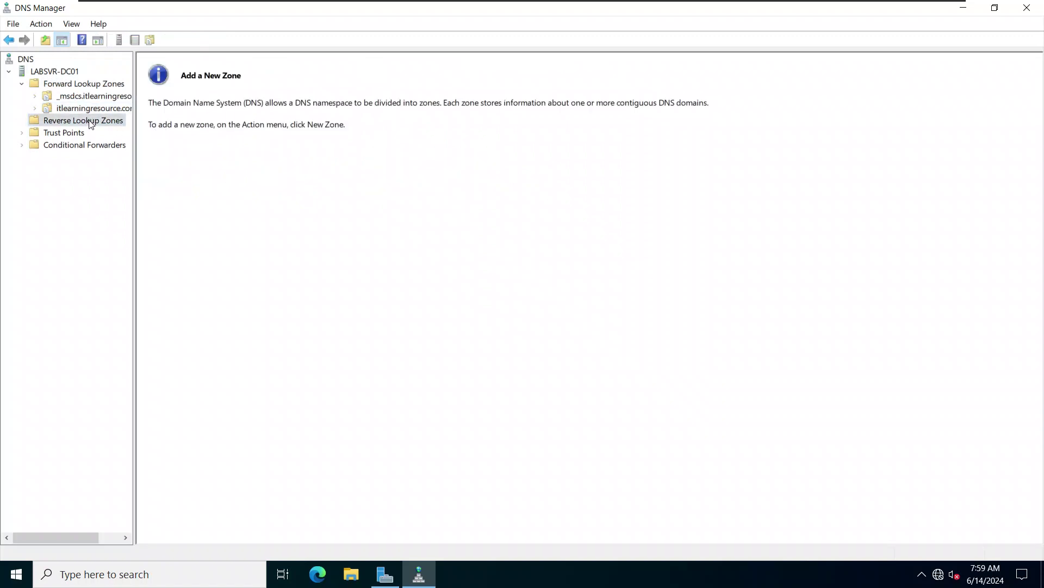
pyautogui.rightClick(91, 122)
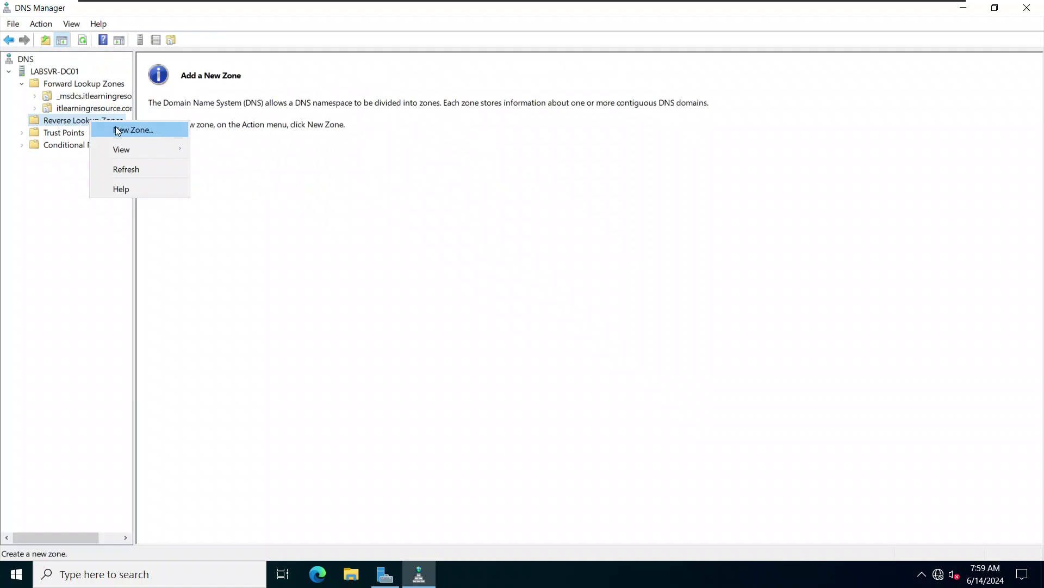
pyautogui.click(116, 129)
pyautogui.moveTo(174, 16); pyautogui.dragTo(249, 53)
pyautogui.click(333, 313)
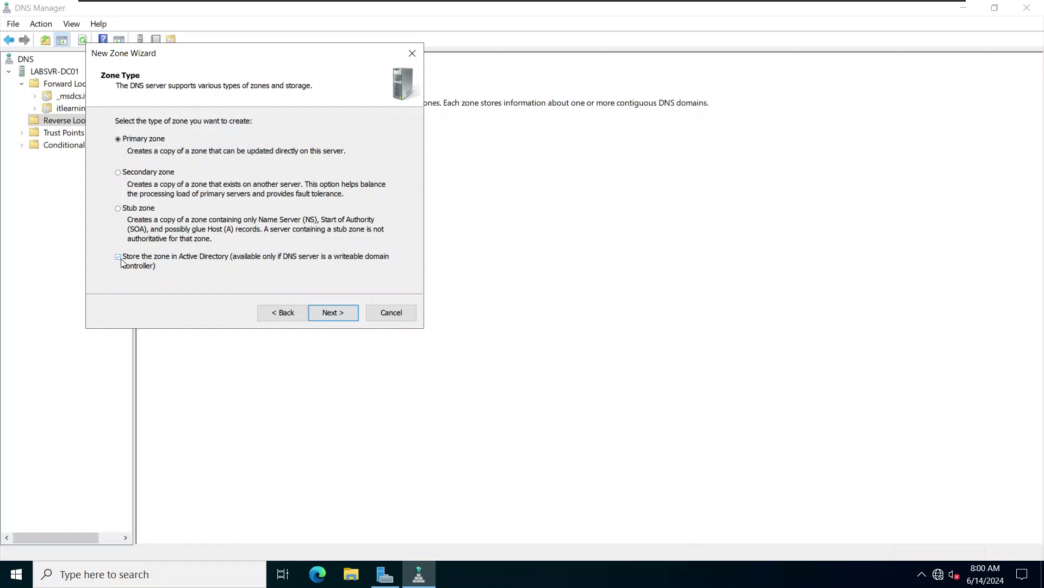
pyautogui.click(328, 313)
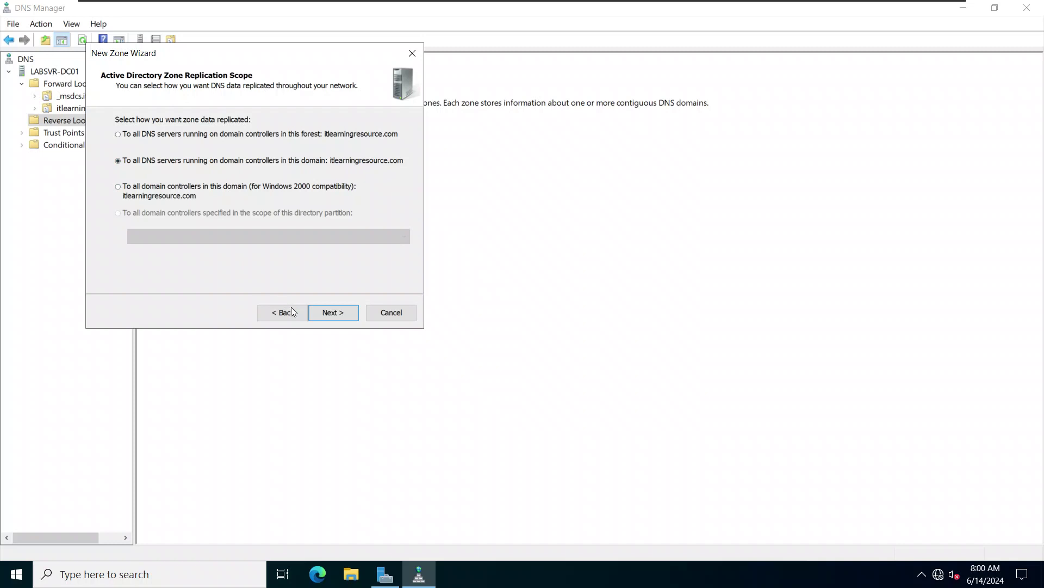
pyautogui.click(331, 314)
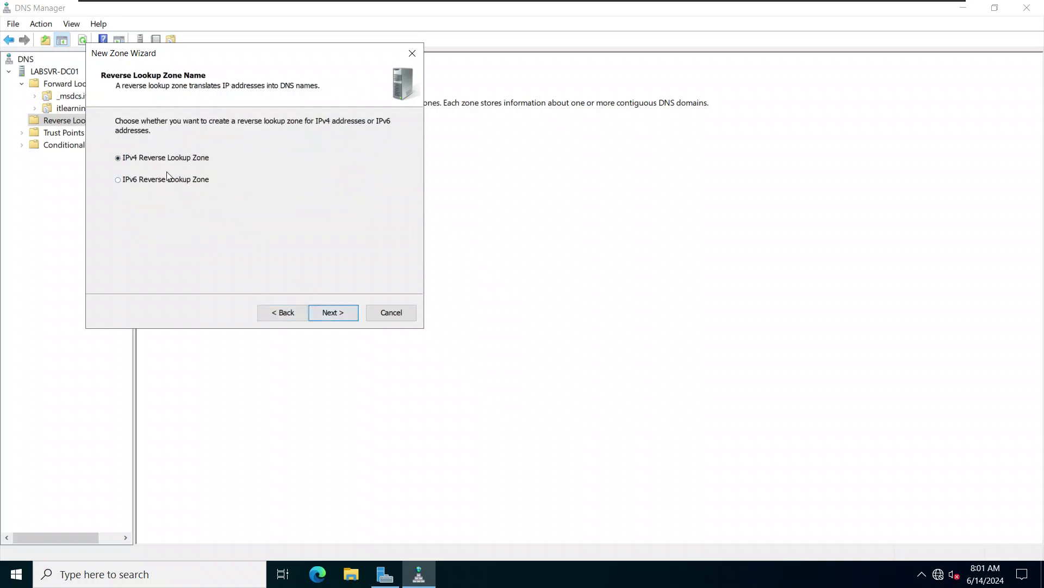
pyautogui.click(331, 317)
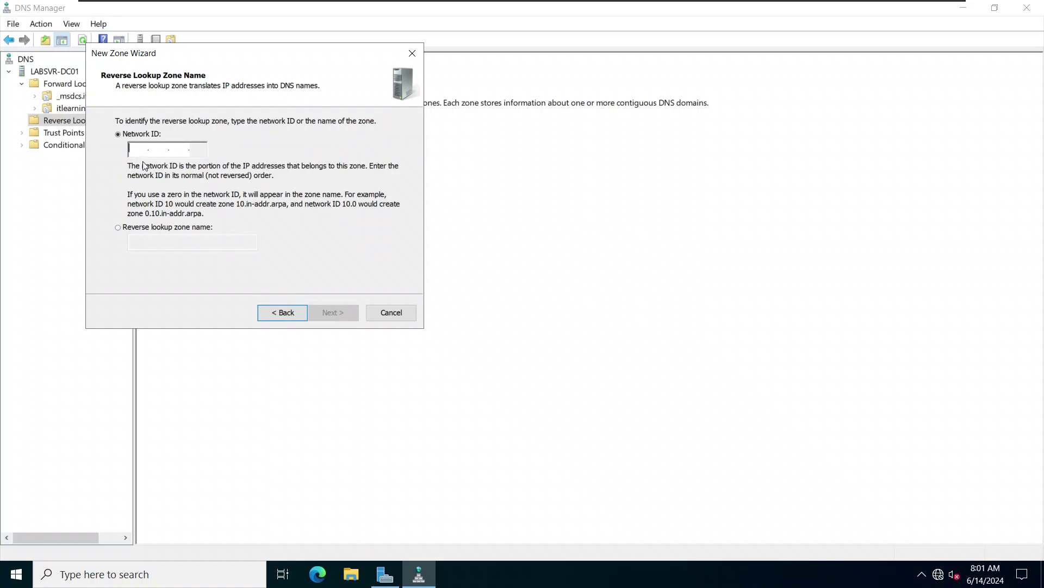
# Run ipconfig in a Command Prompt window placed beside the wizard to check the server's IP address and subnet mask.
pyautogui.press('super')
pyautogui.write('cmd')
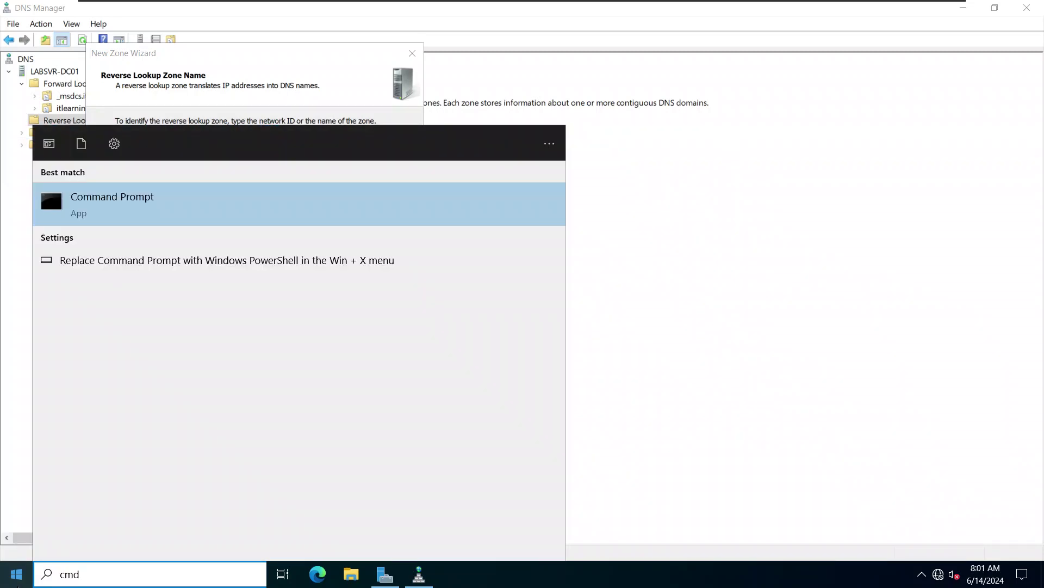
pyautogui.press('Return')
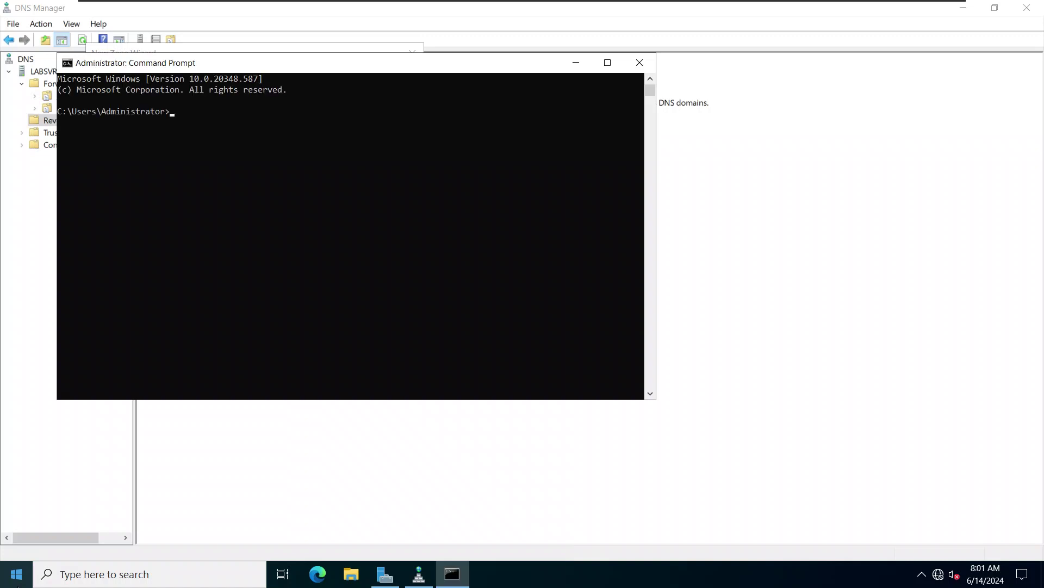
pyautogui.moveTo(157, 65); pyautogui.dragTo(549, 142)
pyautogui.write('i')
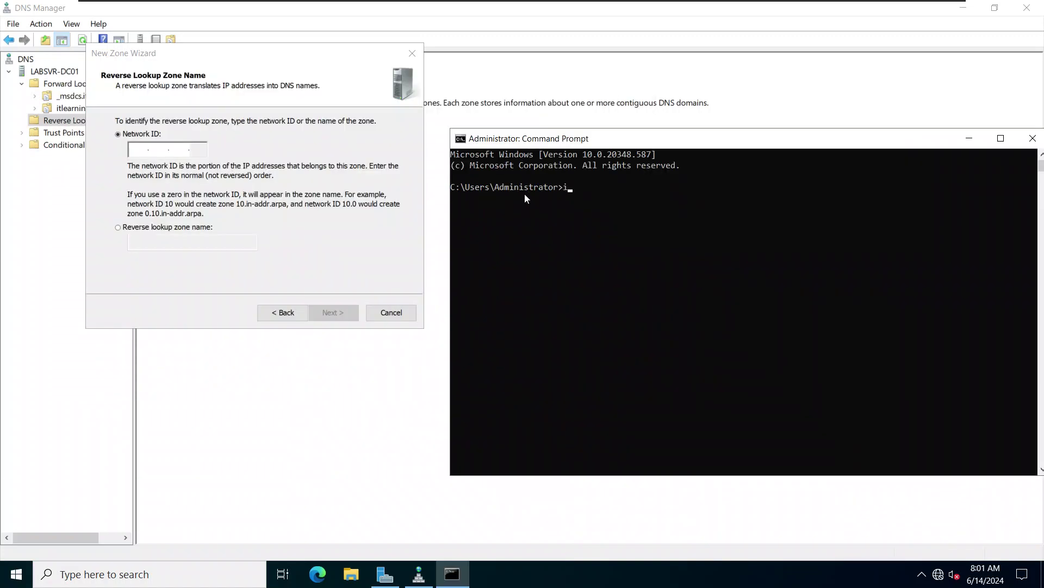
pyautogui.write('pconfig')
pyautogui.press('Return')
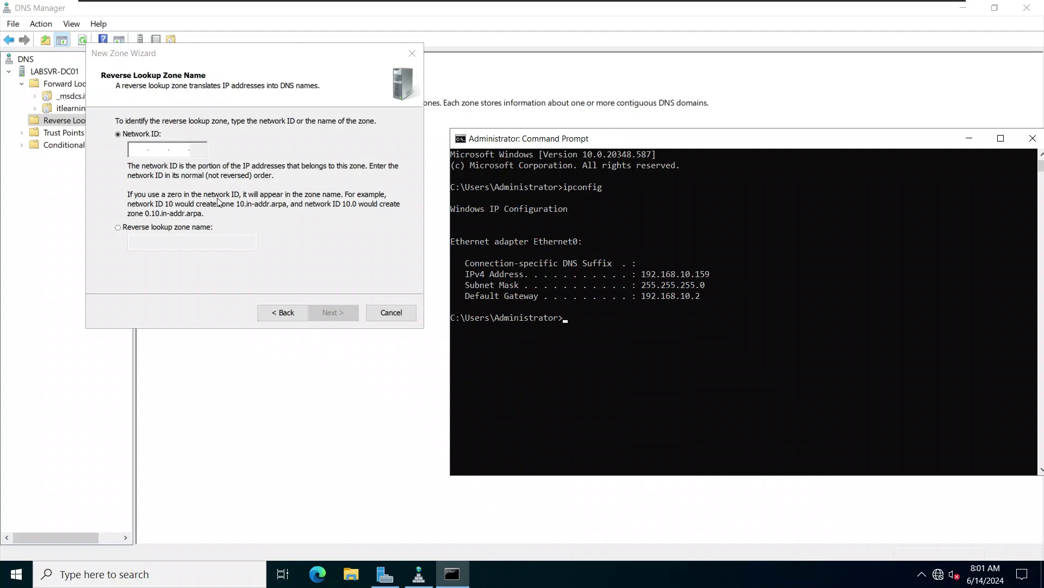
# Set the reverse zone's network ID to 192.168.10, allow only secure dynamic updates, and finish creating the zone.
pyautogui.click(139, 151)
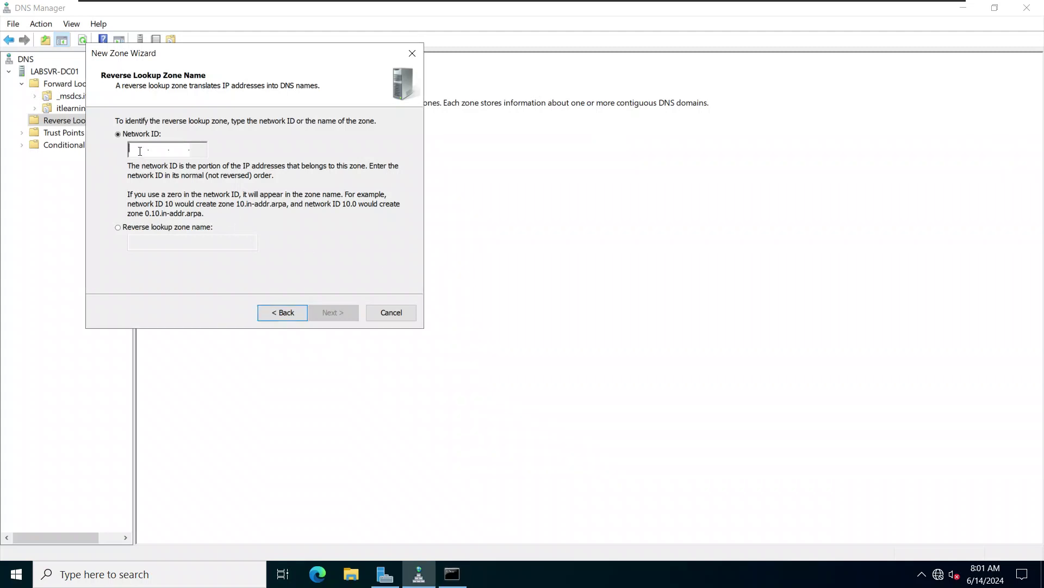
pyautogui.write('192.168.')
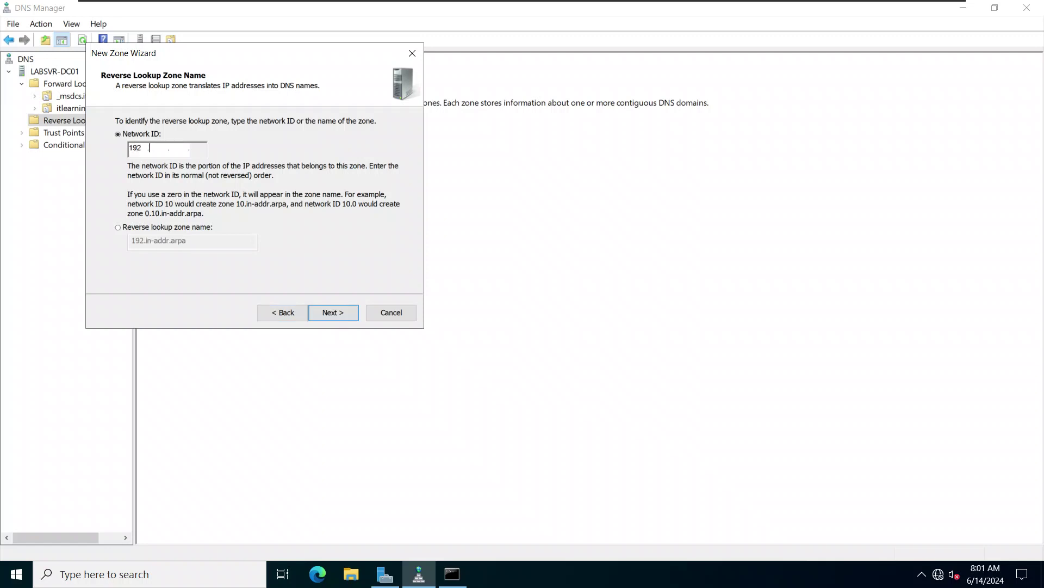
pyautogui.write('10')
pyautogui.click(332, 313)
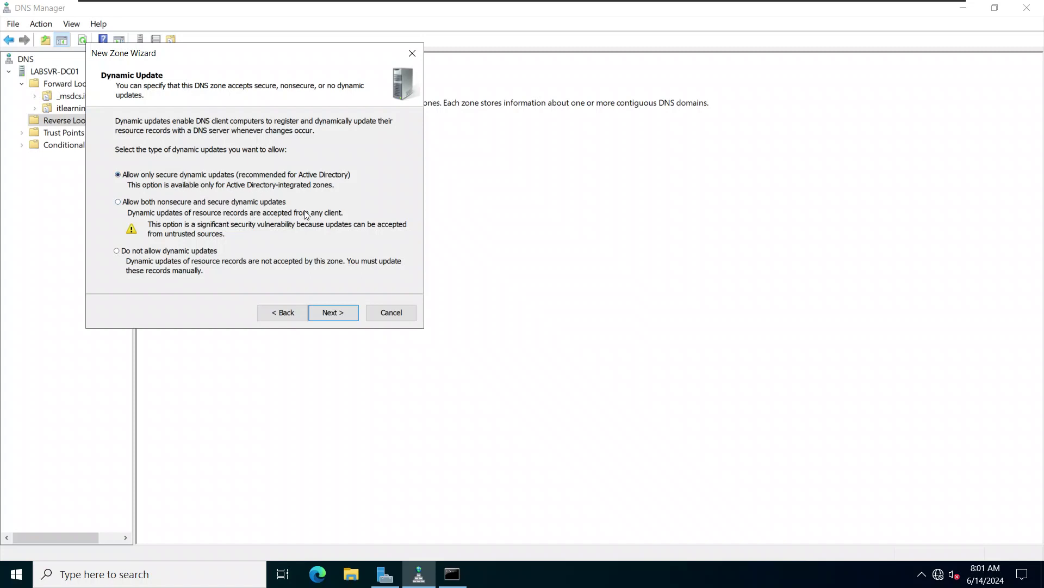
pyautogui.click(324, 318)
pyautogui.click(331, 318)
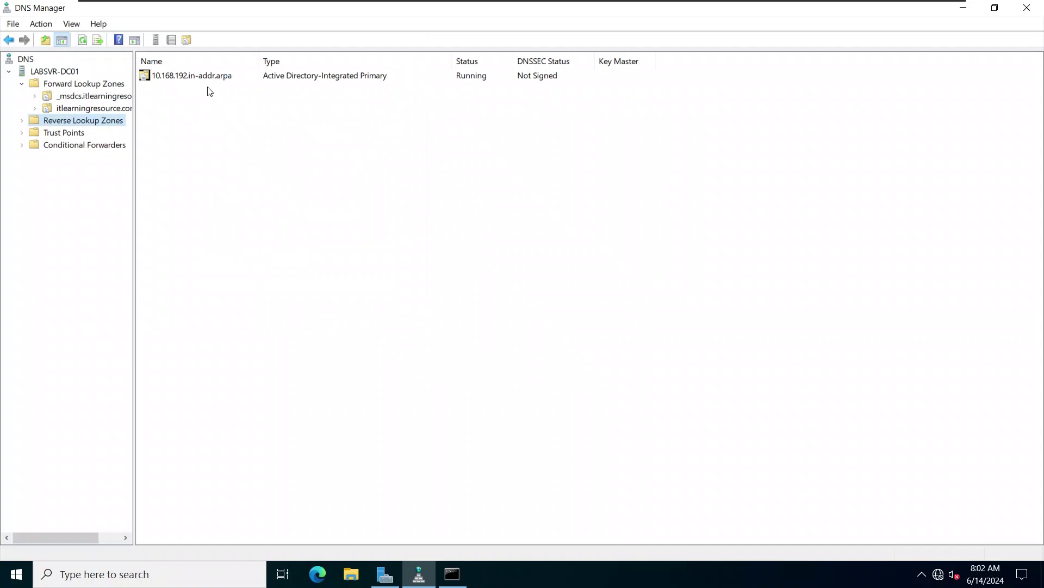
# In the itlearningresource.com zone, enable updating the associated pointer (PTR) record for the labsvr-dc01 host record and apply it.
pyautogui.click(92, 107)
pyautogui.rightClick(173, 199)
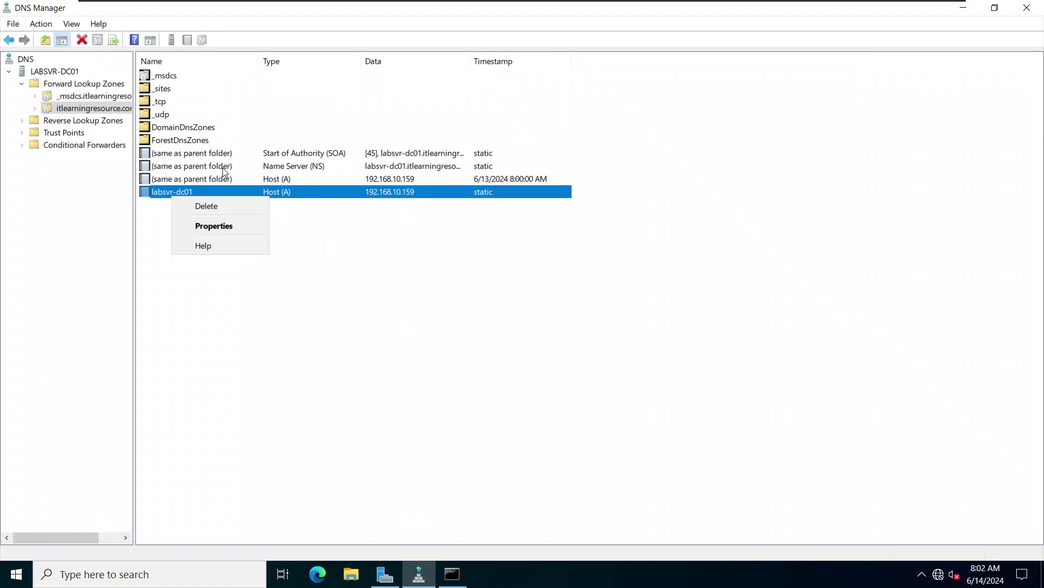
pyautogui.click(175, 197)
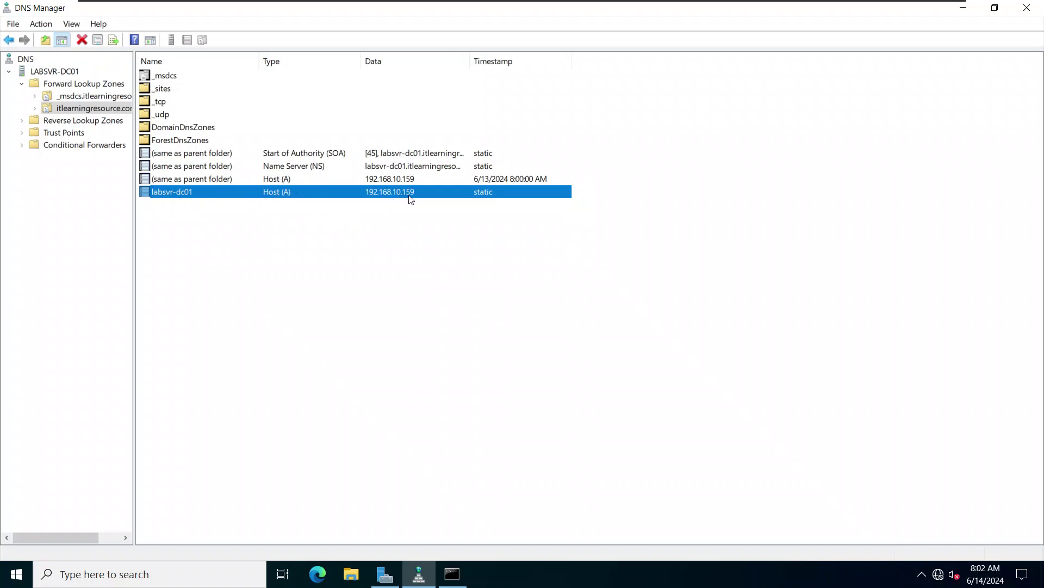
pyautogui.rightClick(199, 193)
pyautogui.click(217, 218)
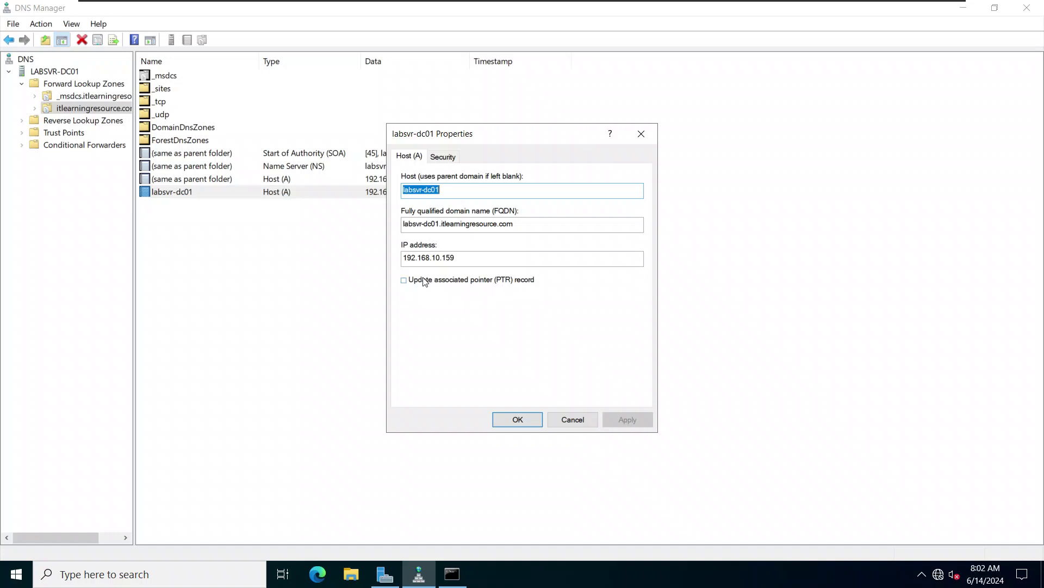
pyautogui.click(405, 281)
pyautogui.click(626, 417)
pyautogui.click(534, 422)
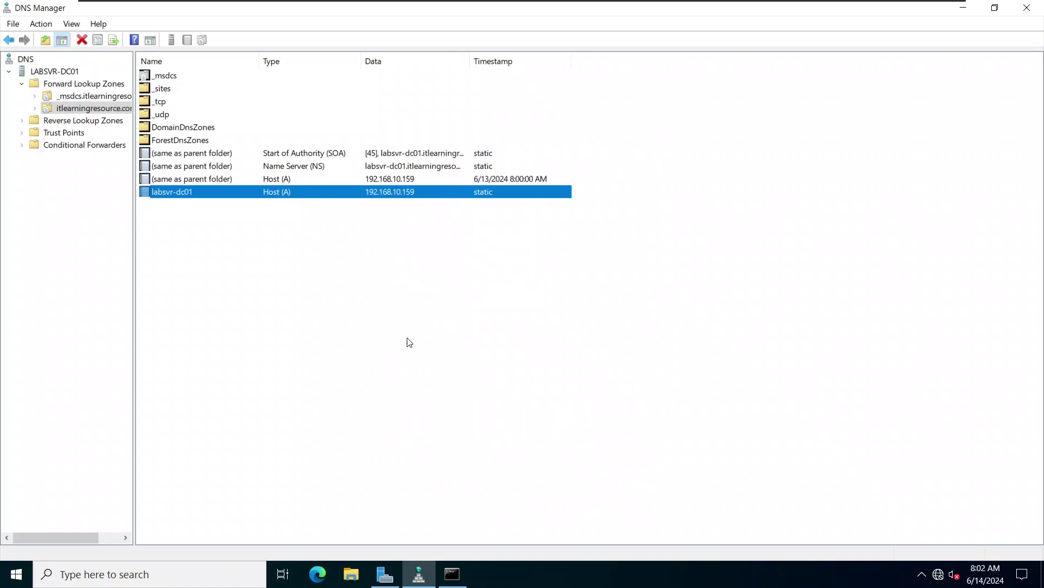
# Refresh the list of reverse lookup zones several times to check it for changes.
pyautogui.click(87, 121)
pyautogui.rightClick(201, 138)
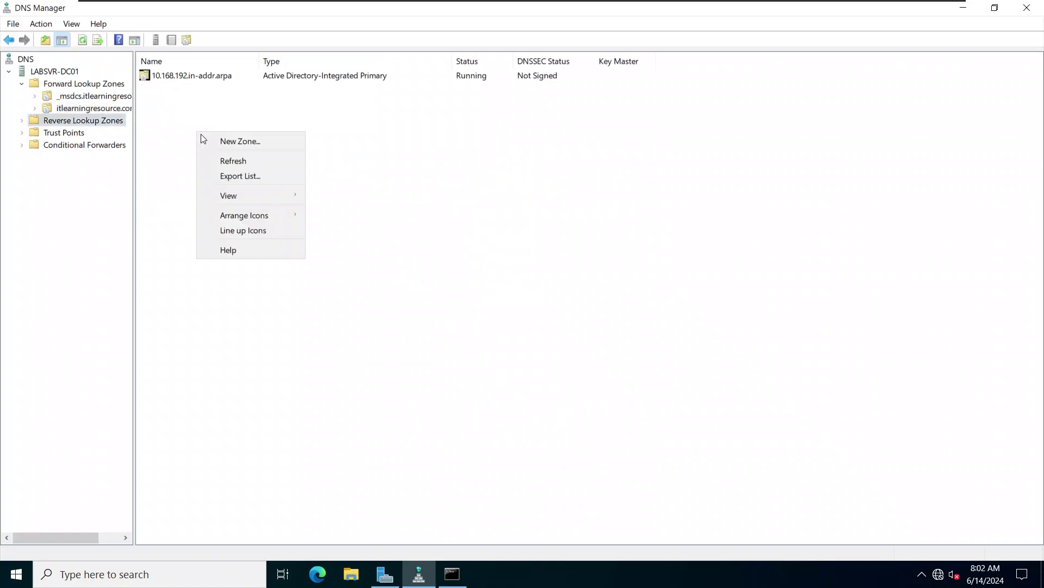
pyautogui.click(226, 162)
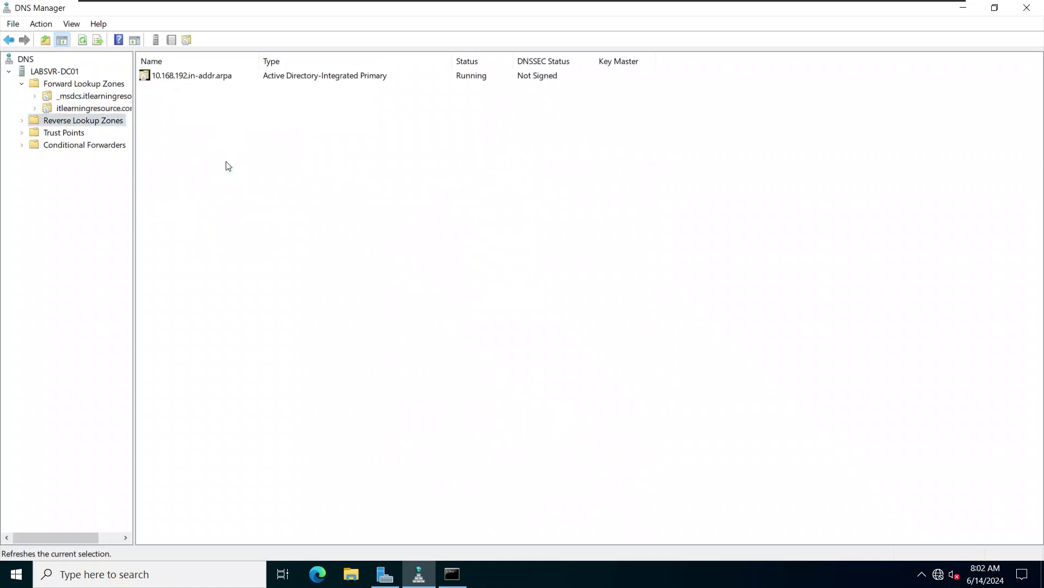
pyautogui.rightClick(217, 123)
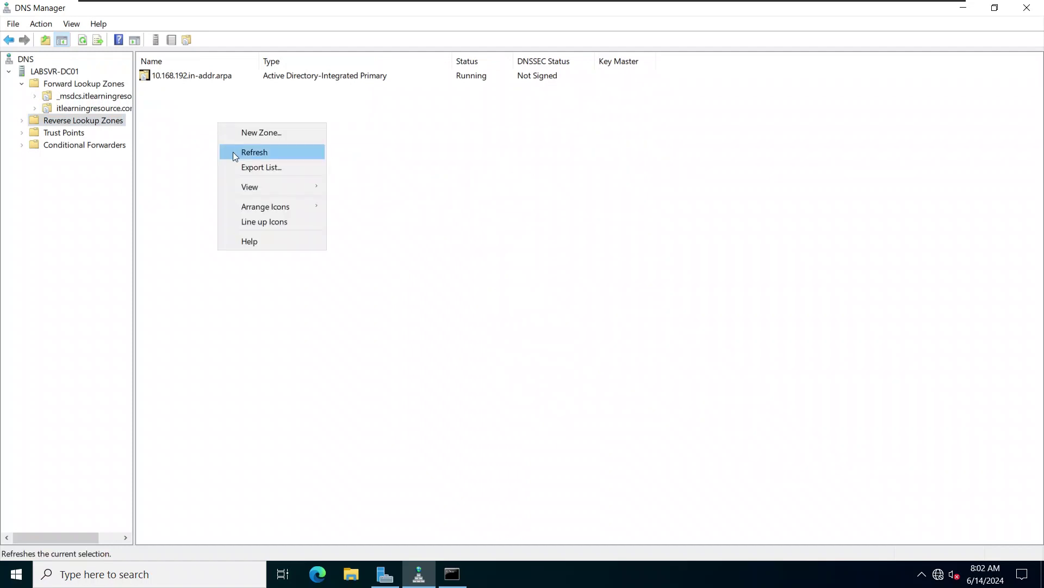
pyautogui.click(233, 152)
pyautogui.rightClick(221, 132)
pyautogui.click(236, 158)
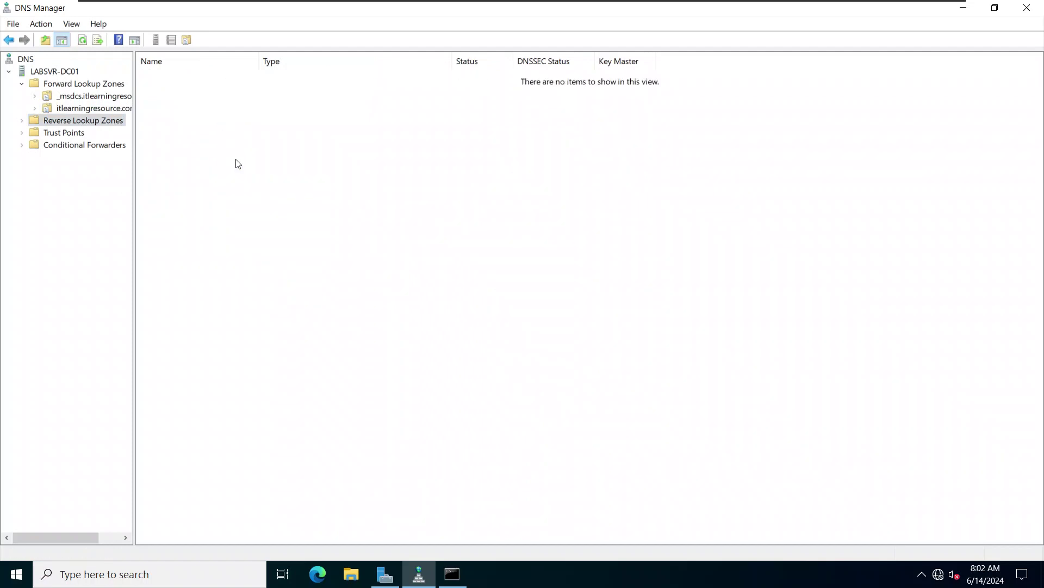
pyautogui.rightClick(218, 136)
pyautogui.click(231, 164)
# Check the associated pointer (PTR) option in the properties of the labsvr-dc01 host record in the itlearningresource.com zone.
pyautogui.click(76, 108)
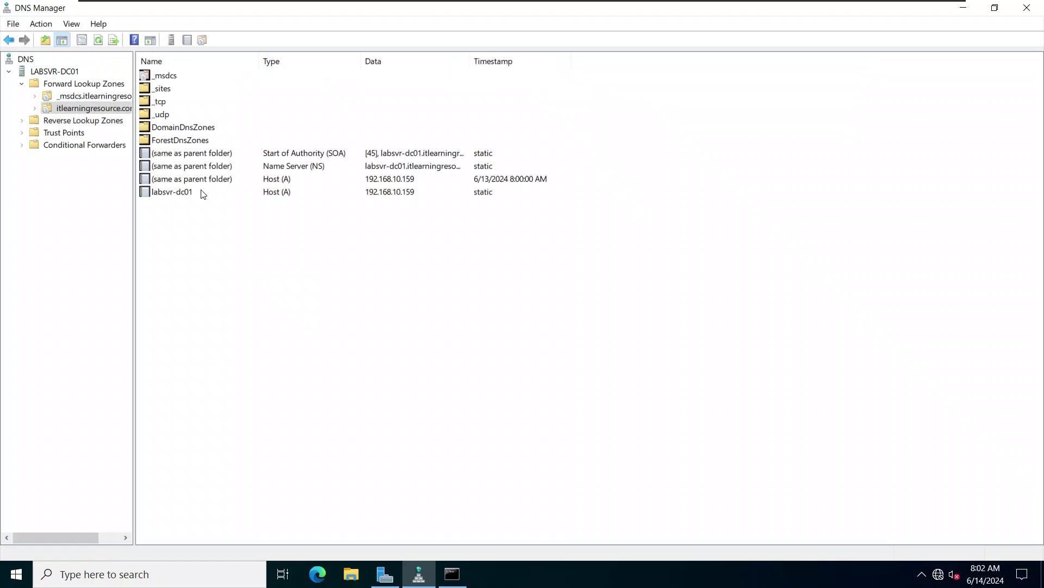
pyautogui.click(201, 192)
pyautogui.rightClick(192, 189)
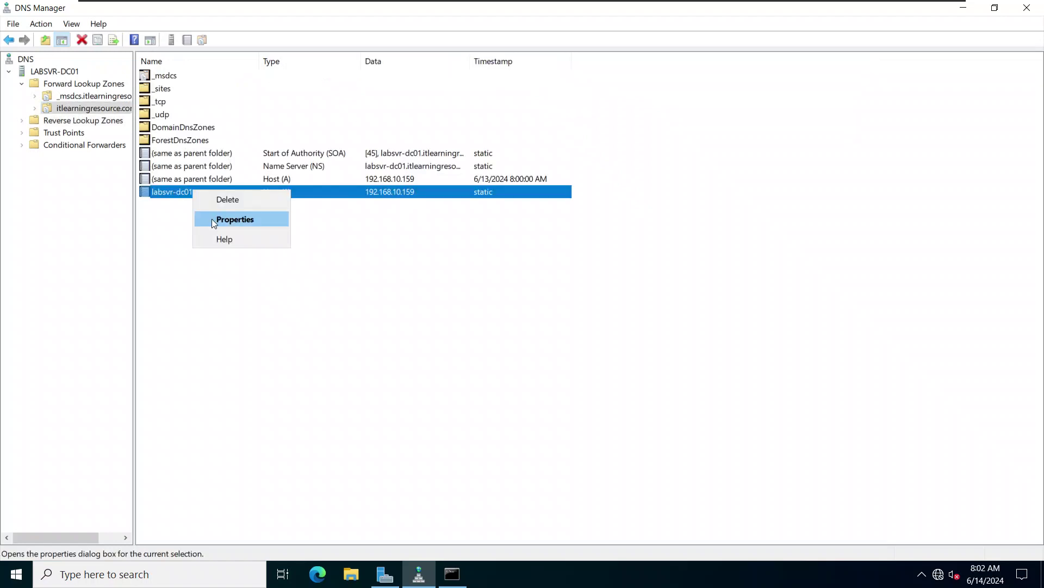
pyautogui.click(229, 220)
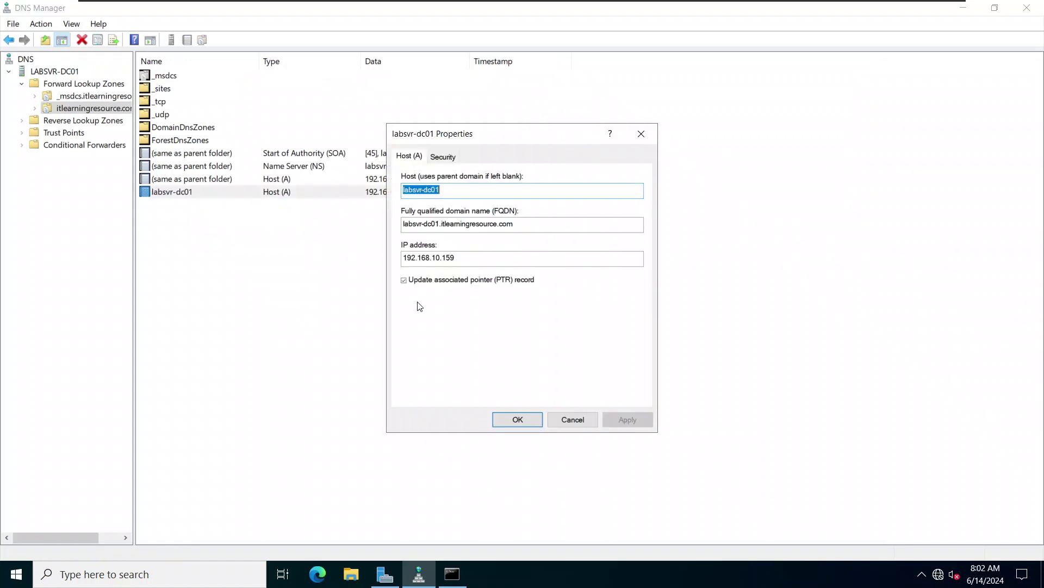
pyautogui.click(532, 420)
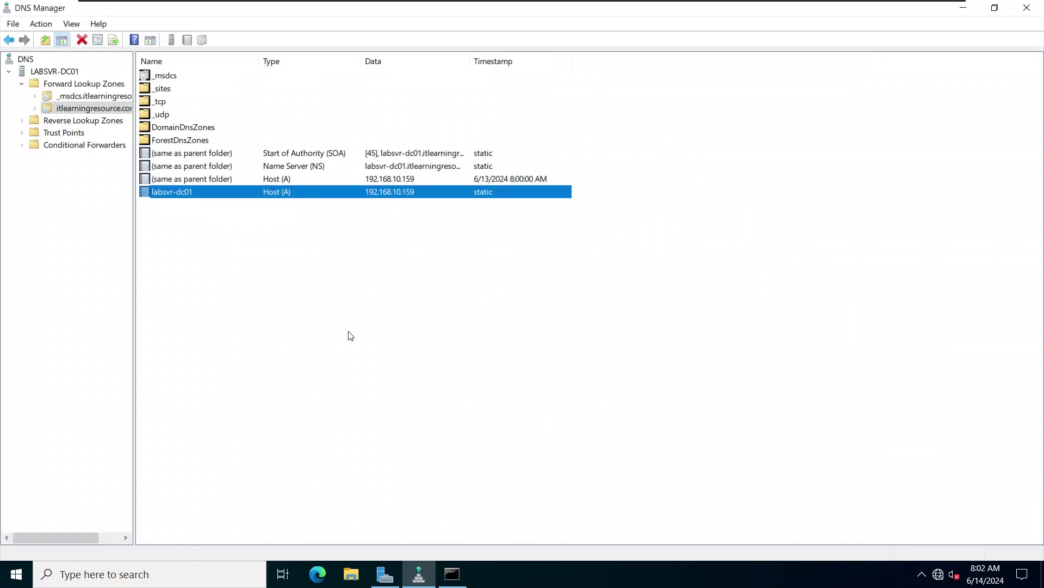
# Refresh the whole LABSVR-DC01 server node in the DNS tree.
pyautogui.click(61, 75)
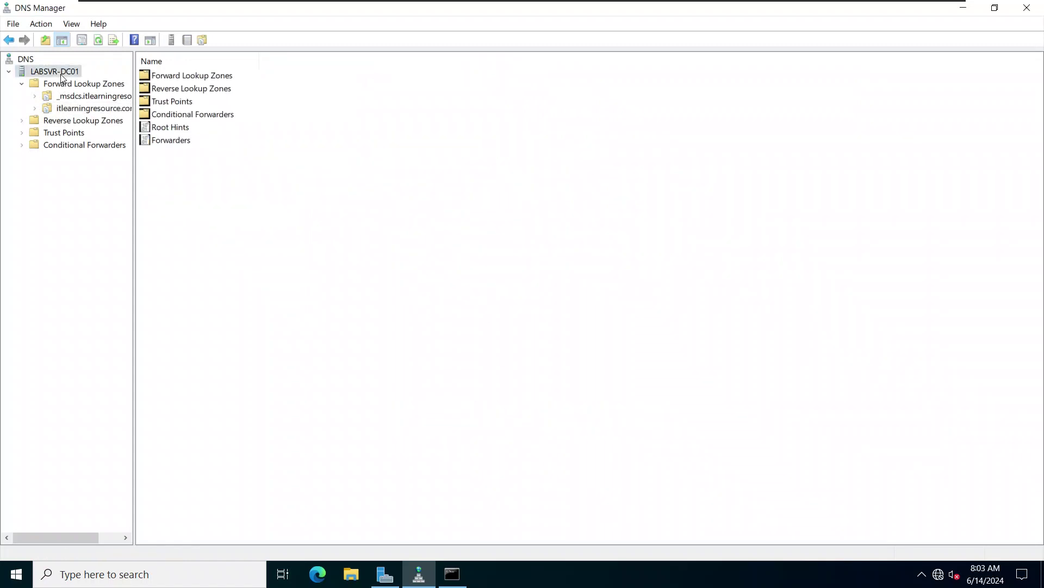
pyautogui.rightClick(60, 74)
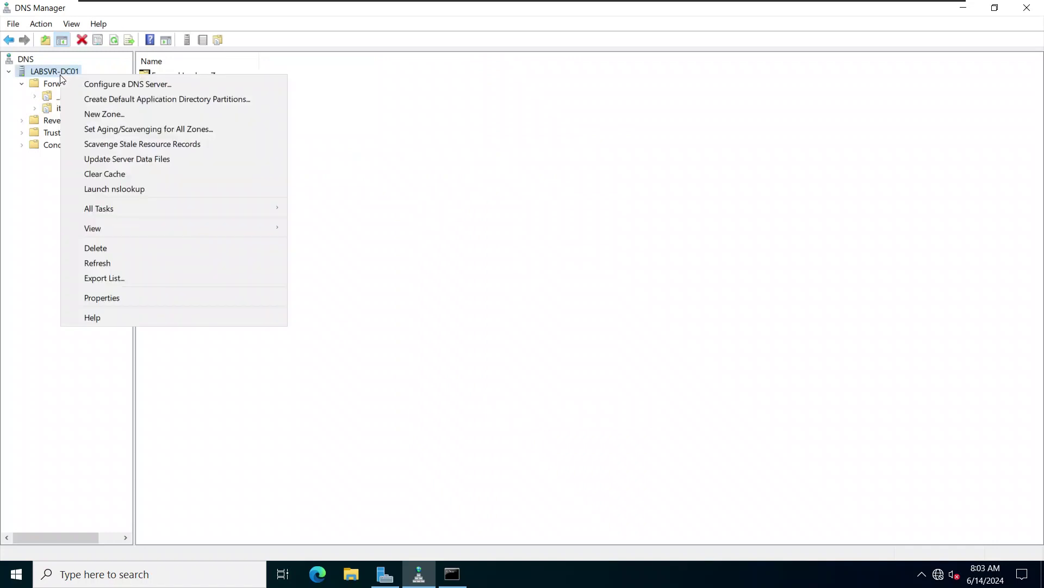
pyautogui.click(53, 123)
pyautogui.click(52, 73)
pyautogui.rightClick(52, 73)
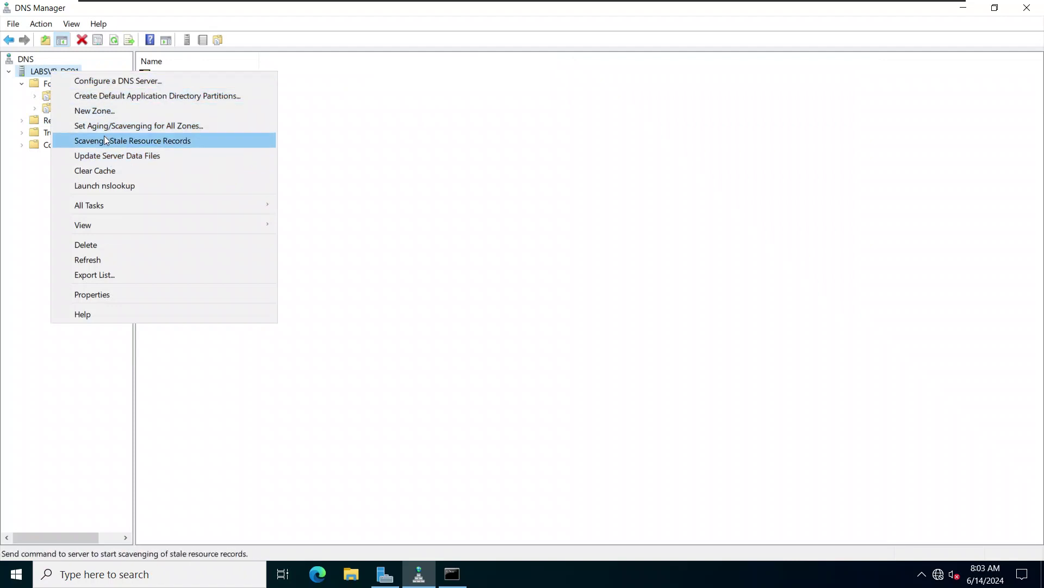
pyautogui.click(106, 257)
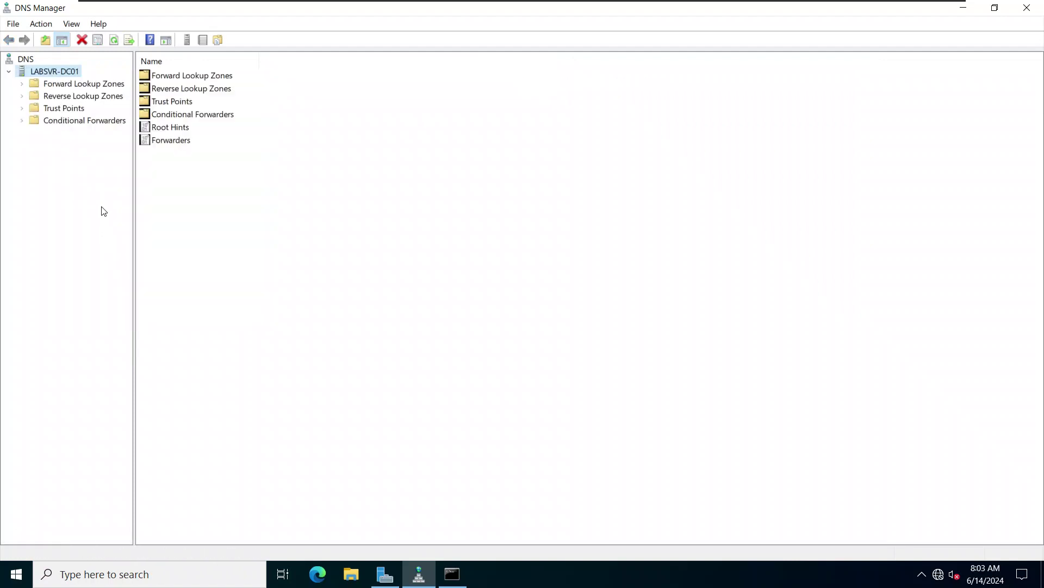
# Compare the records of the 10.168.192.in-addr.arpa reverse zone with those of the itlearningresource.com forward zone.
pyautogui.click(69, 98)
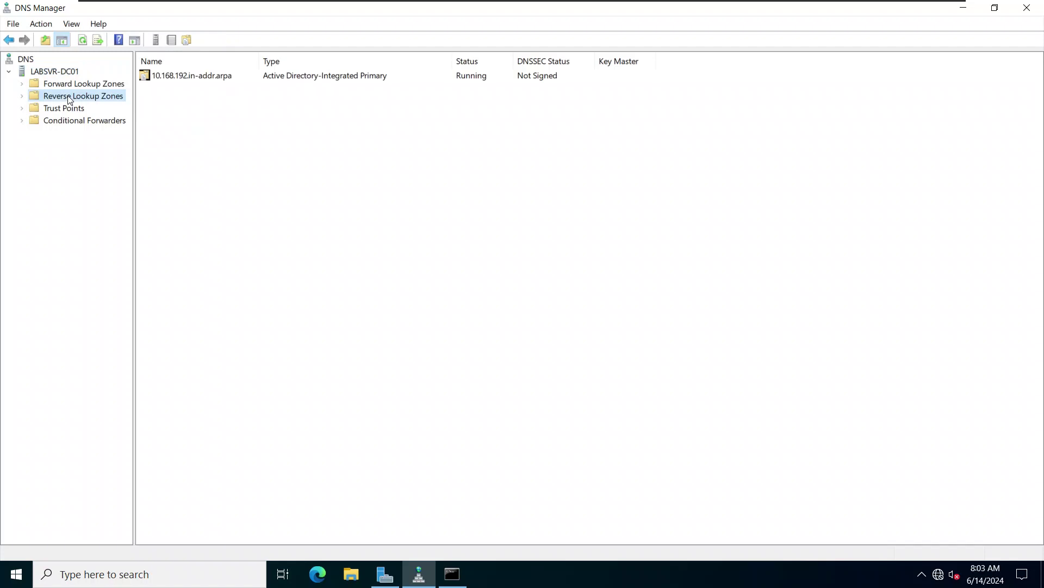
pyautogui.doubleClick(169, 76)
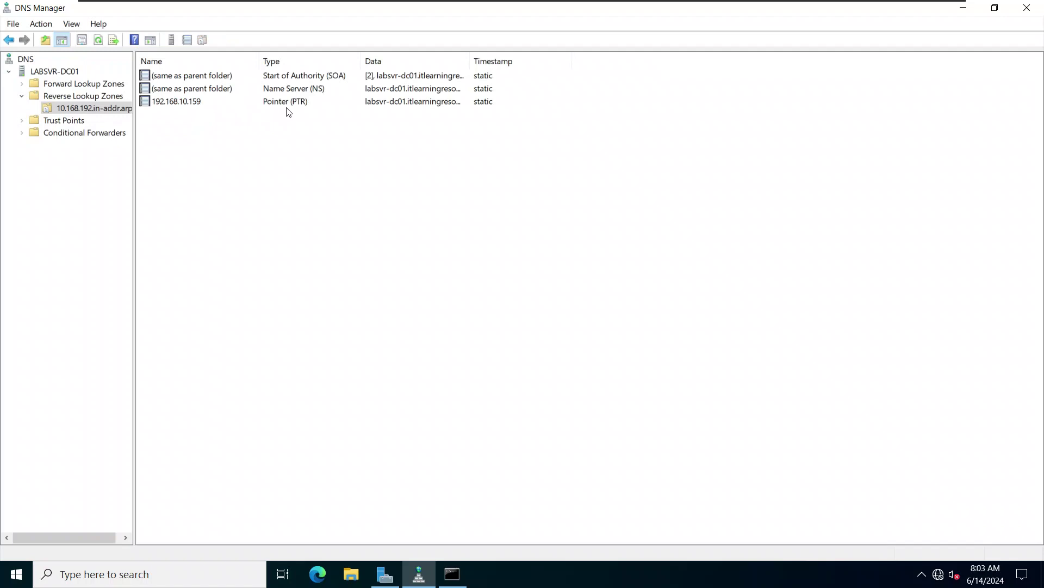
pyautogui.click(45, 84)
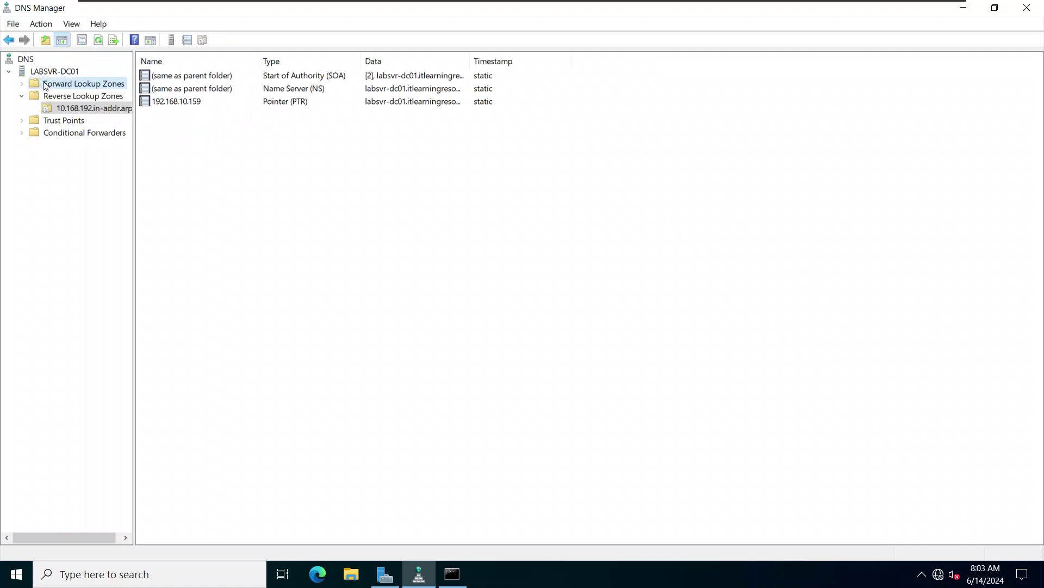
pyautogui.doubleClick(184, 89)
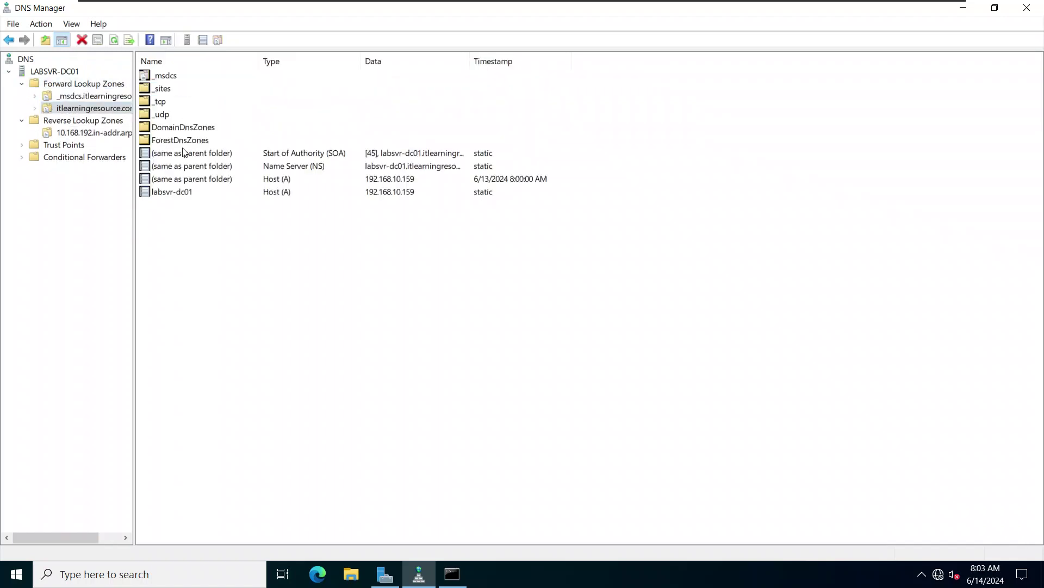
pyautogui.click(102, 138)
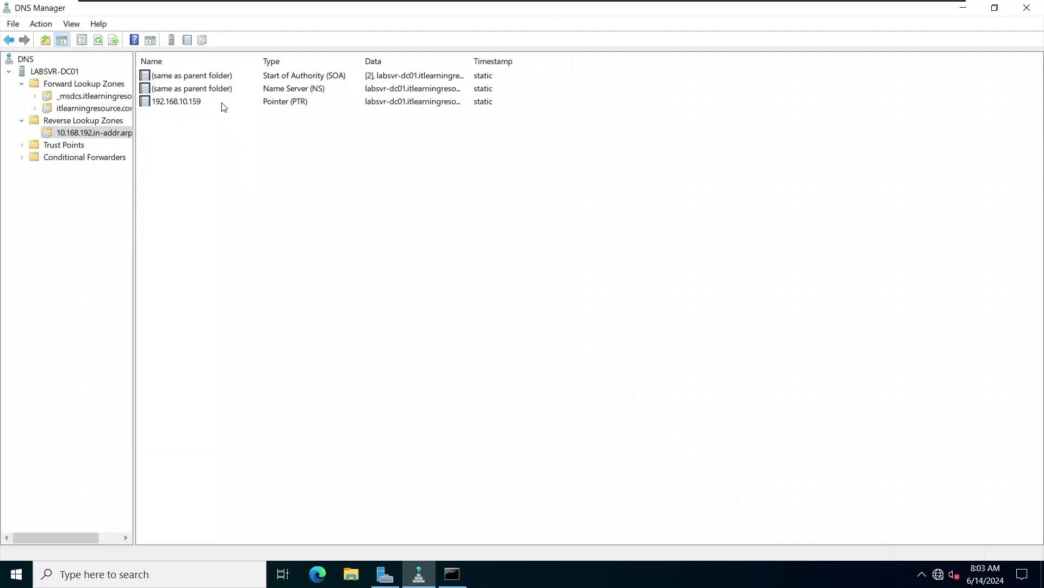
# Launch nslookup from the LABSVR-DC01 server, look up itlearningresource.com, and examine the returned server, name and address.
pyautogui.click(44, 74)
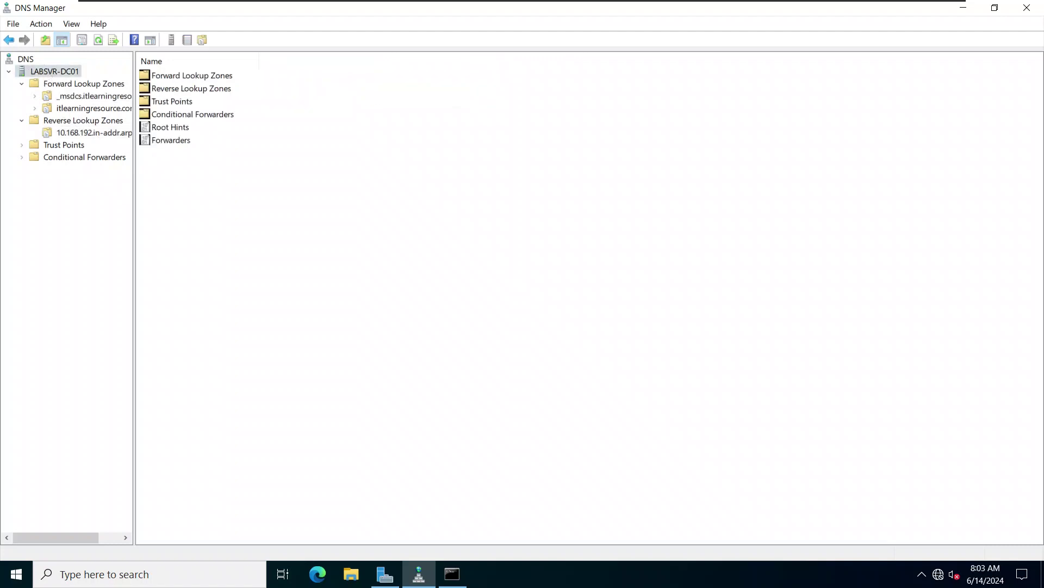
pyautogui.rightClick(49, 74)
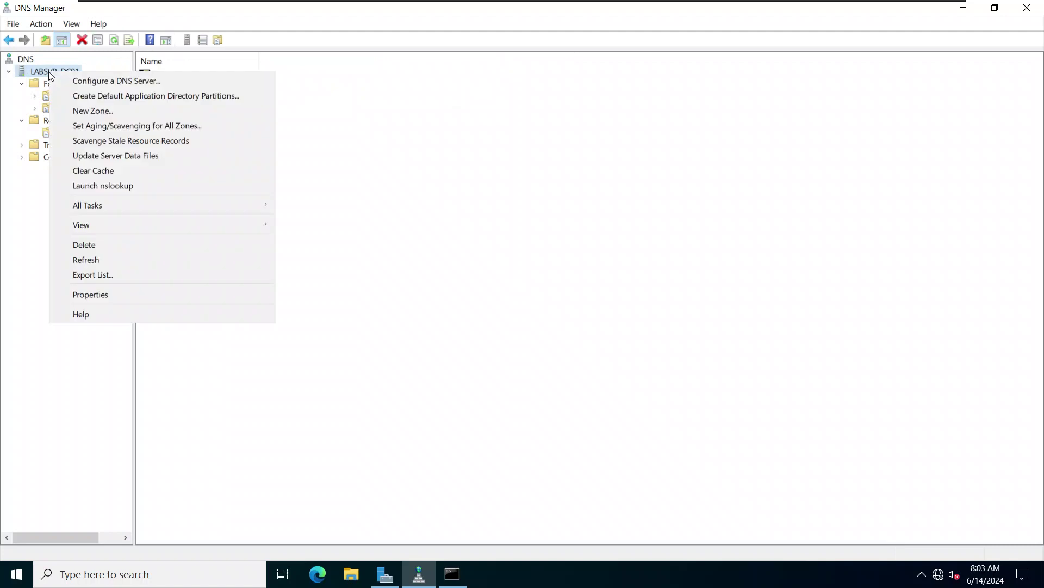
pyautogui.click(100, 186)
pyautogui.moveTo(132, 37); pyautogui.dragTo(380, 148)
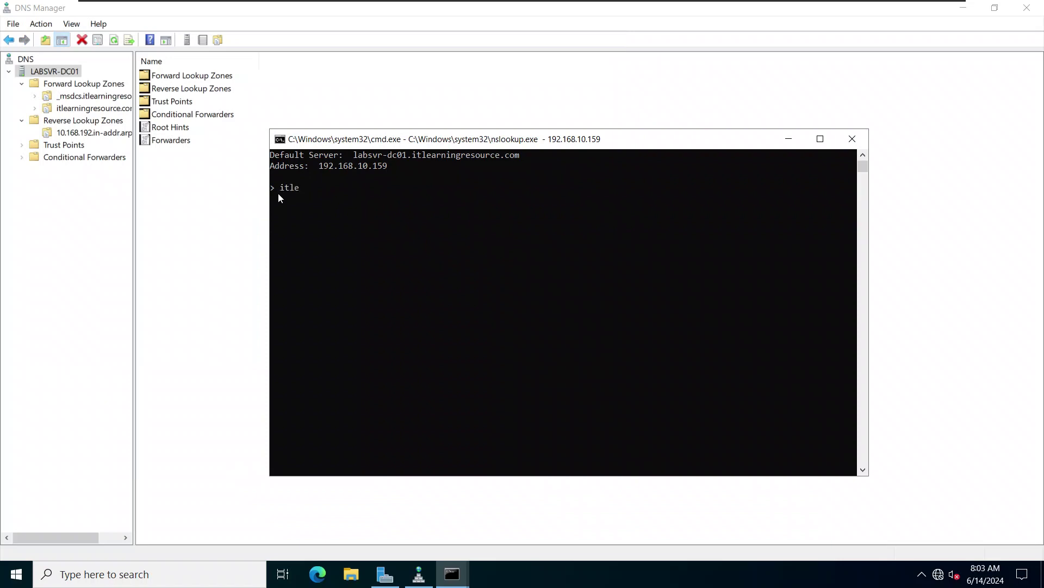
pyautogui.write('arningresou')
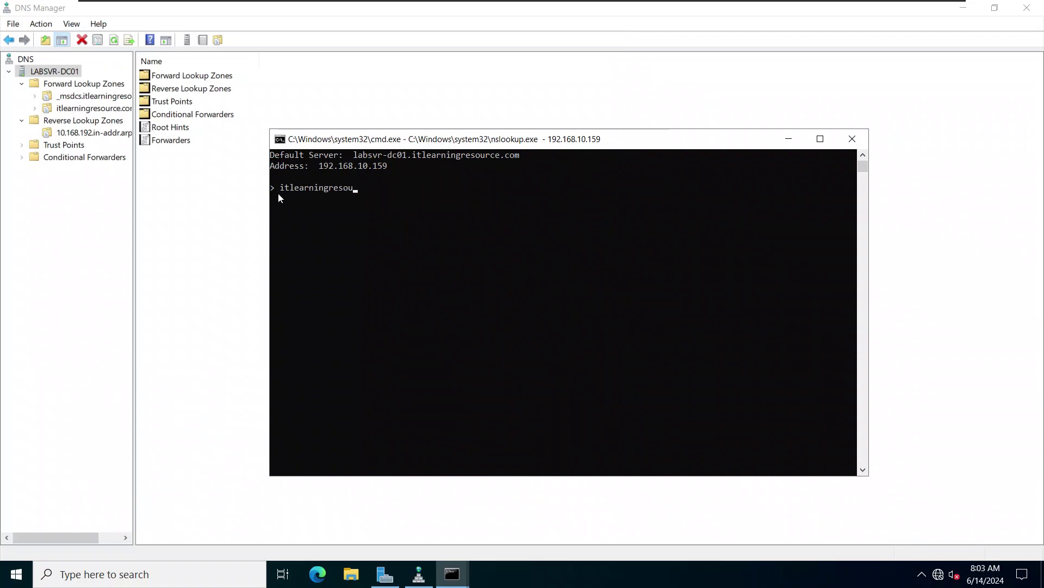
pyautogui.write('rce.com')
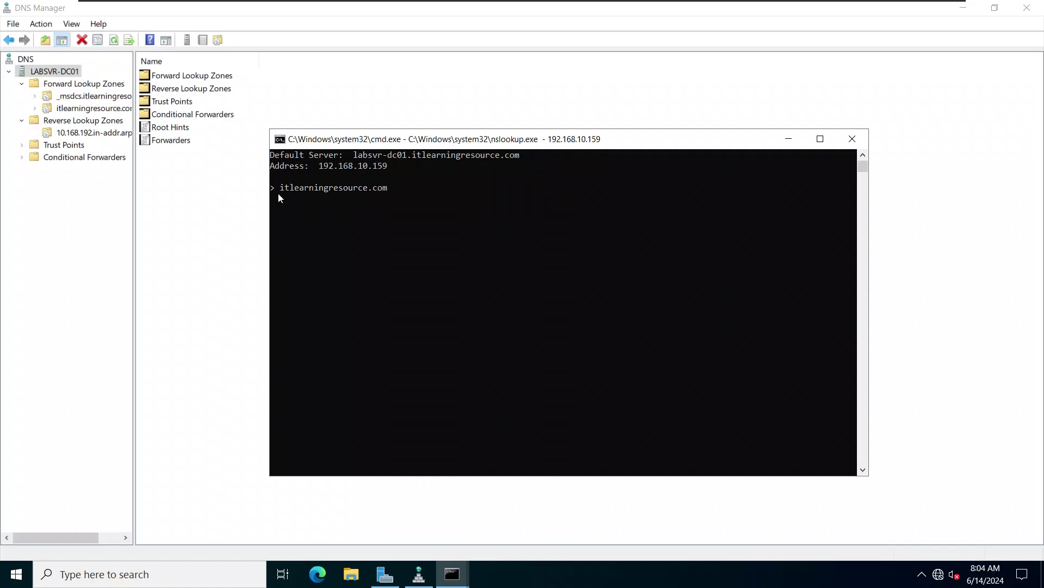
pyautogui.press('Return')
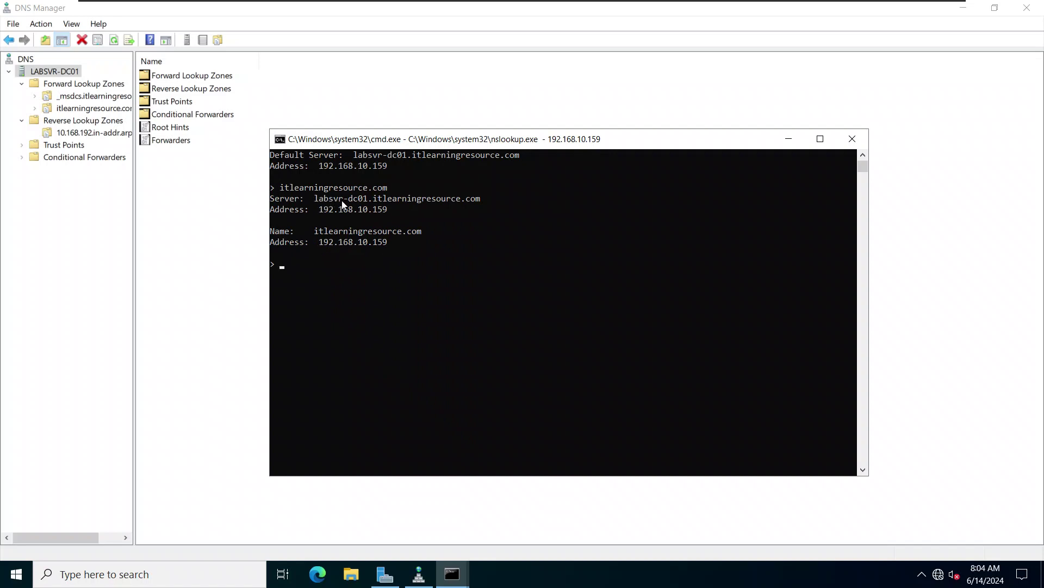
pyautogui.moveTo(320, 201); pyautogui.dragTo(483, 204)
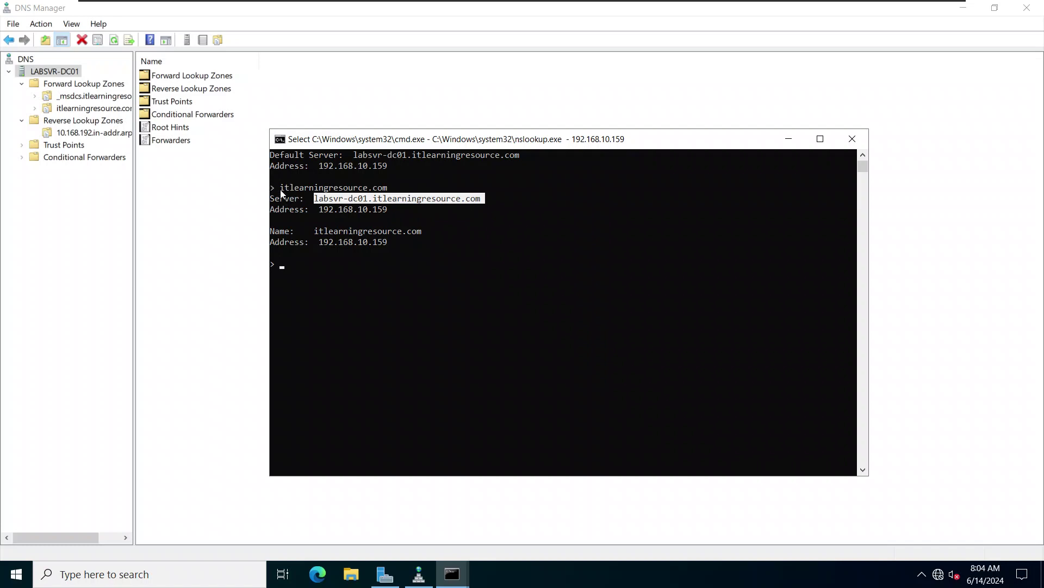
pyautogui.moveTo(310, 231); pyautogui.dragTo(426, 231)
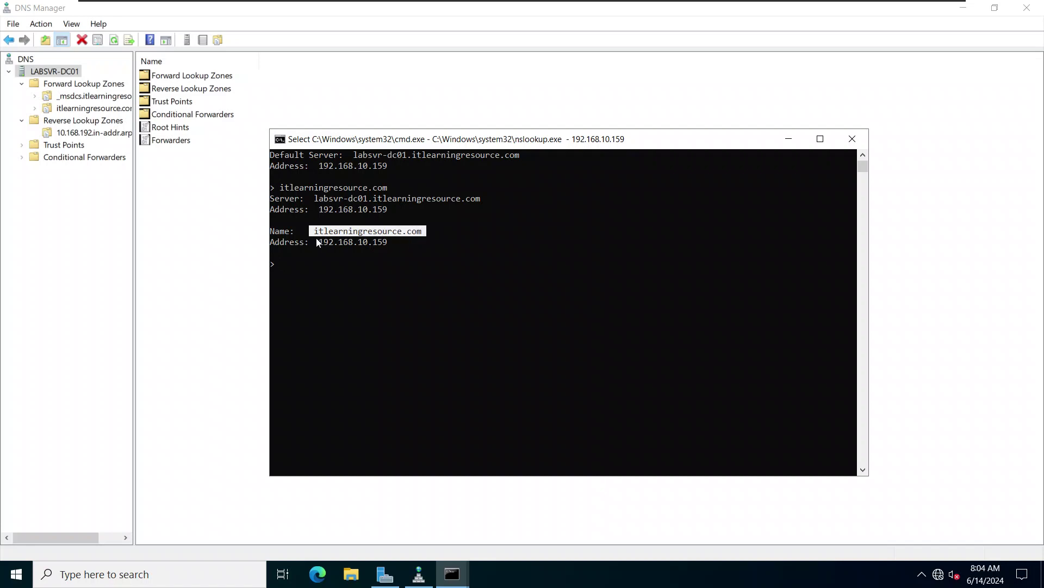
pyautogui.moveTo(316, 242); pyautogui.dragTo(388, 243)
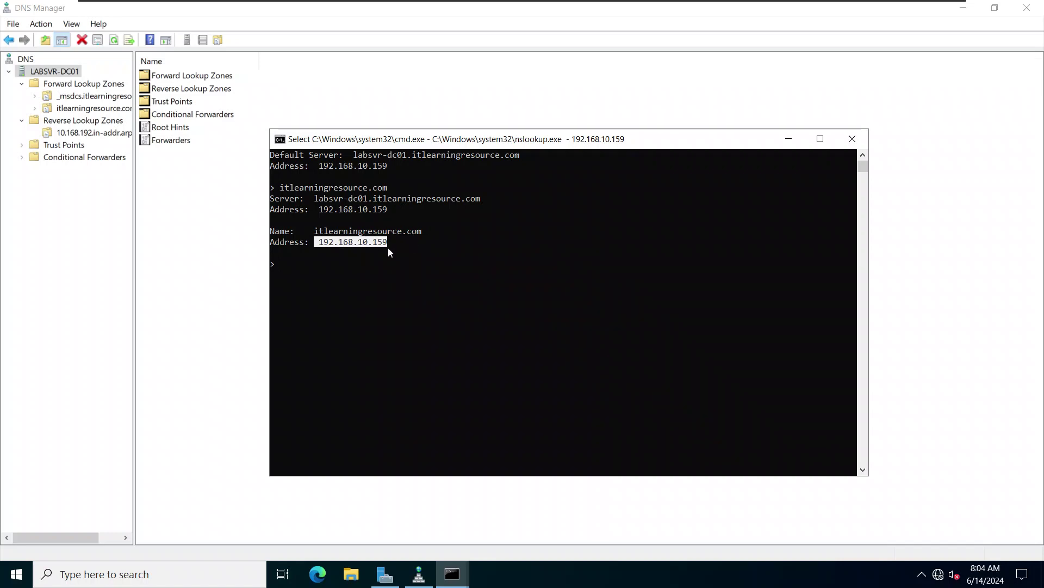
# Run a reverse lookup of 192.168.10.159 in nslookup and examine the returned host name.
pyautogui.click(301, 264)
pyautogui.write('1')
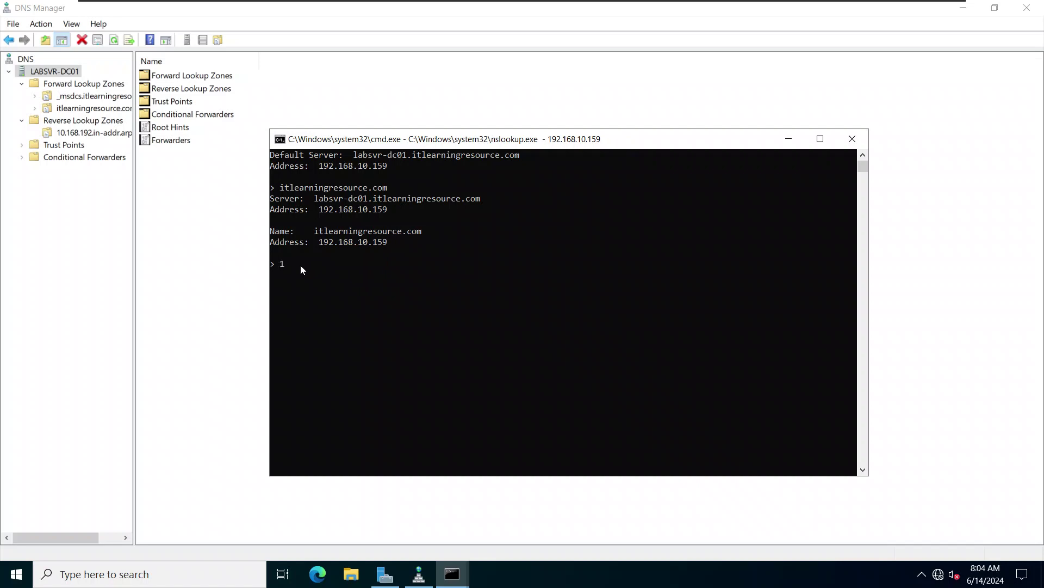
pyautogui.write('92.168.10.159')
pyautogui.press('Return')
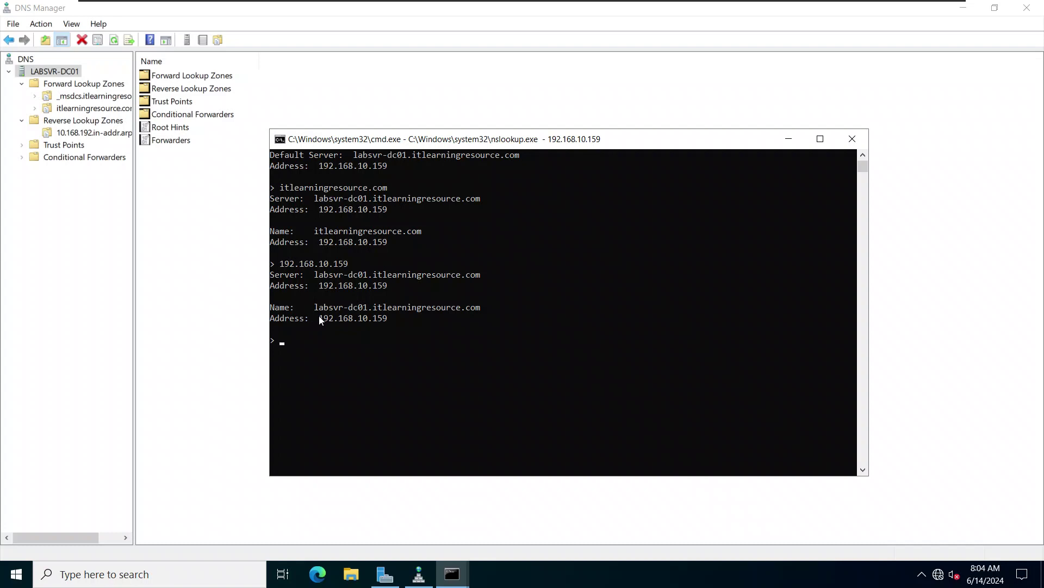
pyautogui.moveTo(310, 307); pyautogui.dragTo(486, 309)
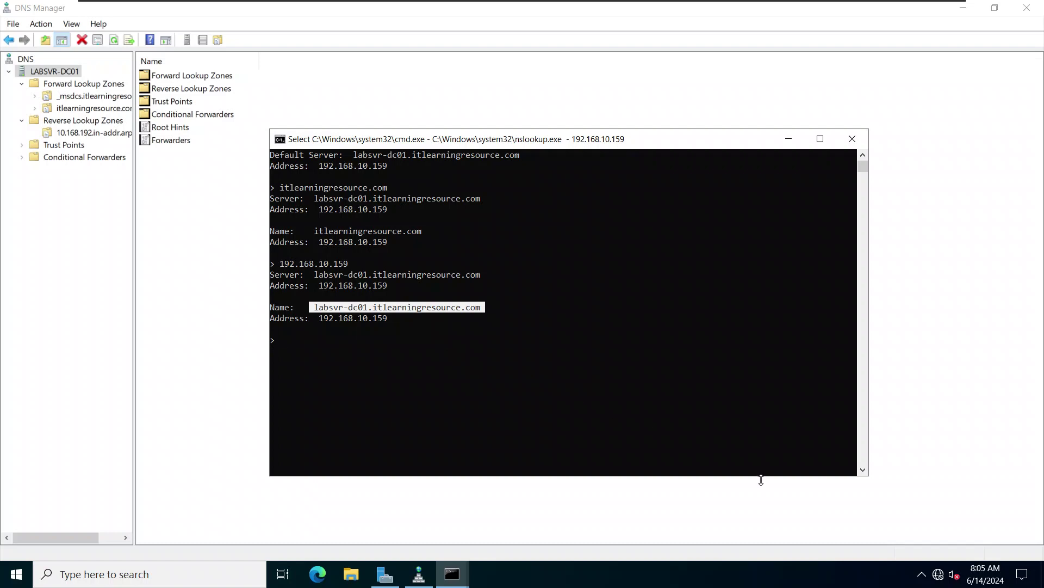
# Open the Internet Protocol Version 4 (TCP/IPv4) properties of the Ethernet0 adapter from the server's network settings.
pyautogui.rightClick(938, 574)
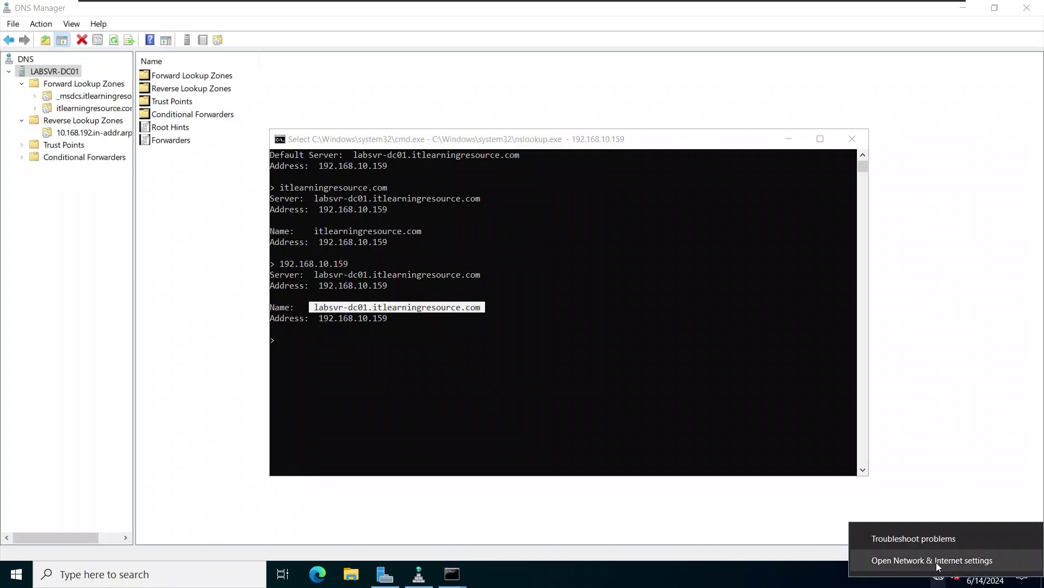
pyautogui.click(928, 560)
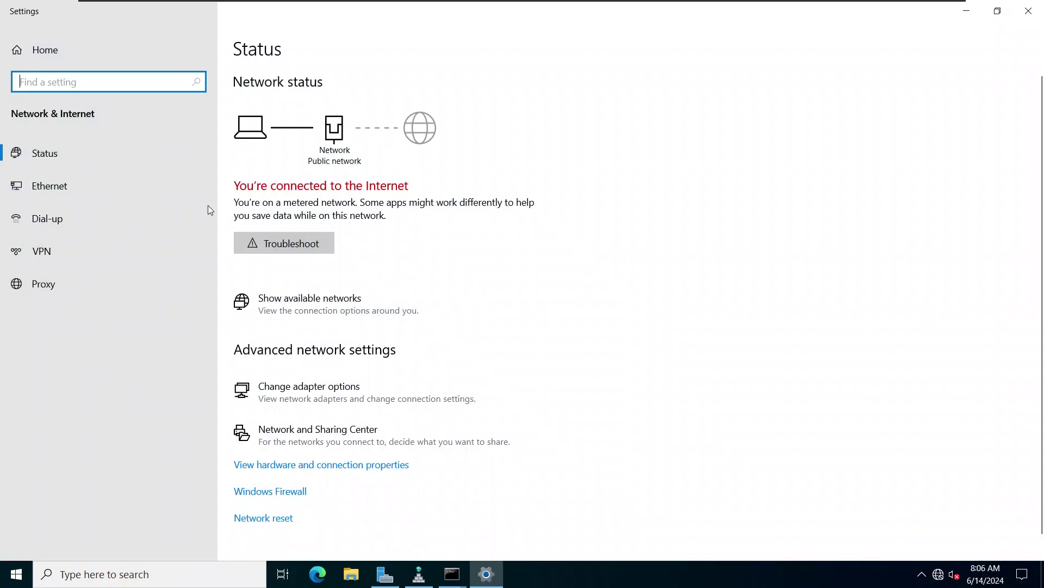
pyautogui.click(74, 186)
pyautogui.click(903, 97)
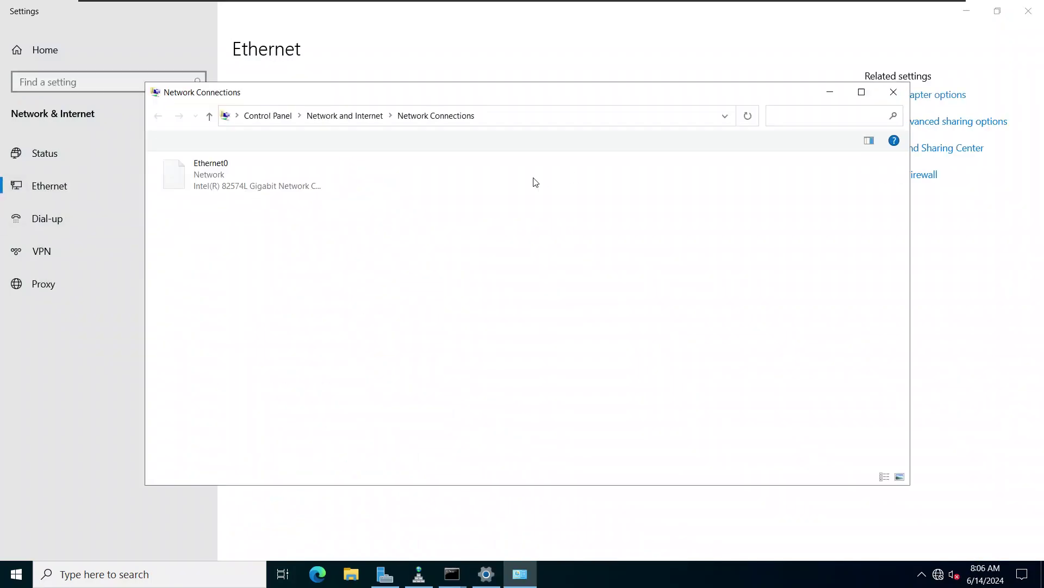
pyautogui.rightClick(213, 173)
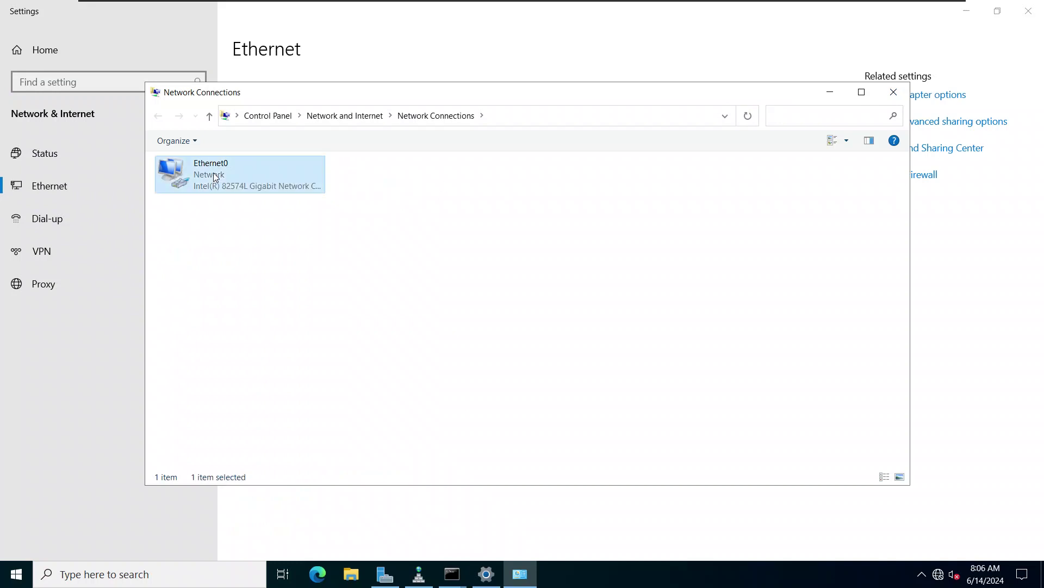
pyautogui.click(238, 307)
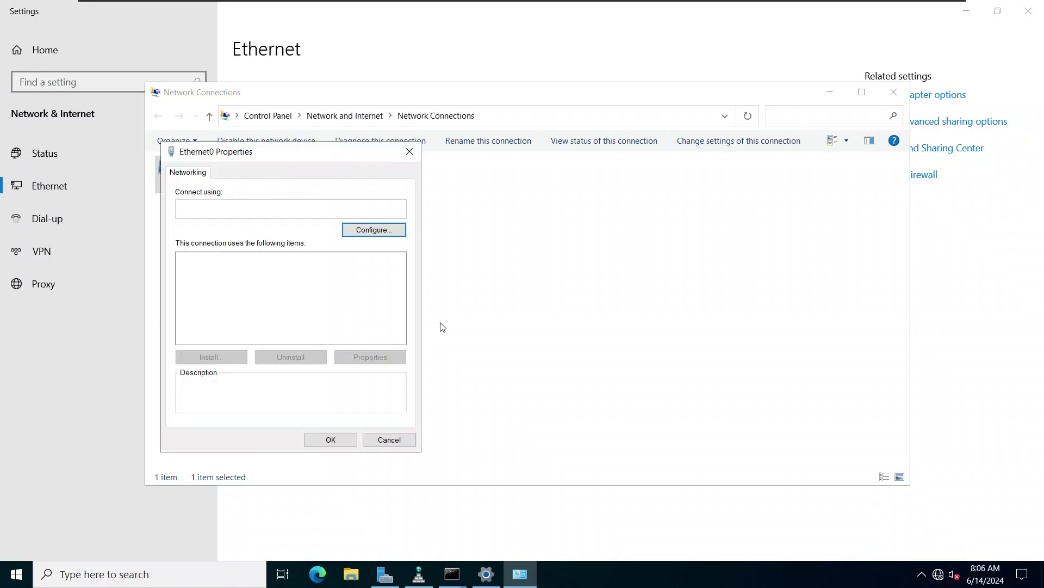
pyautogui.doubleClick(293, 292)
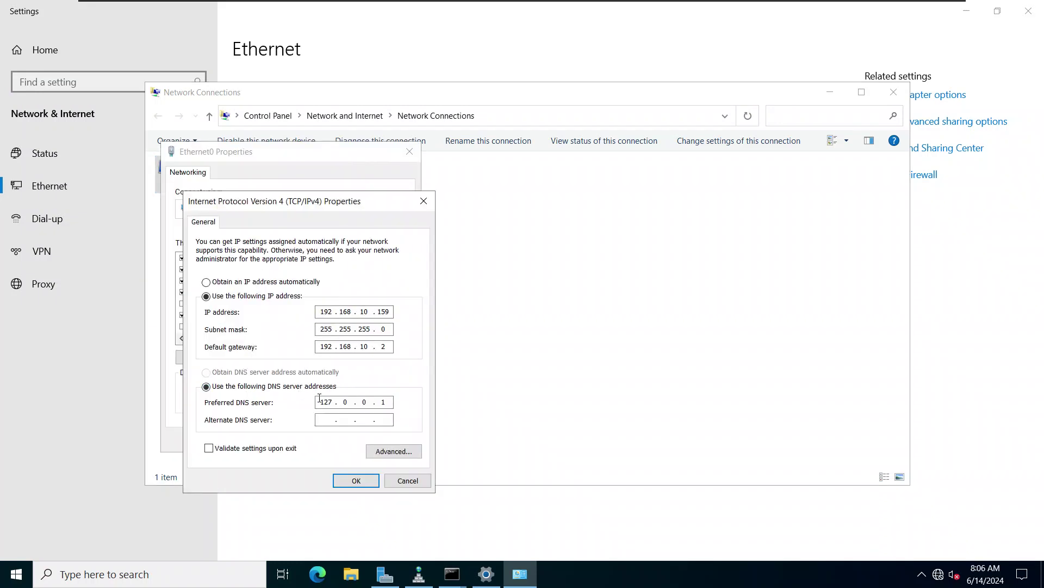
# Replace the preferred DNS server of Ethernet0 with the server's own static address, 192.168.10.159.
pyautogui.doubleClick(329, 402)
pyautogui.doubleClick(322, 313)
pyautogui.doubleClick(387, 312)
pyautogui.click(390, 403)
pyautogui.press('BackSpace')
pyautogui.press('BackSpace')
pyautogui.press('BackSpace')
pyautogui.press('BackSpace')
pyautogui.press('BackSpace')
pyautogui.write('192 . 168 . 10 . 159')
# Set the alternate DNS server to 8.8.8.8 and save the Ethernet0 adapter properties.
pyautogui.click(332, 423)
pyautogui.write('8.8.88')
pyautogui.press('BackSpace')
pyautogui.write('.8')
pyautogui.click(358, 481)
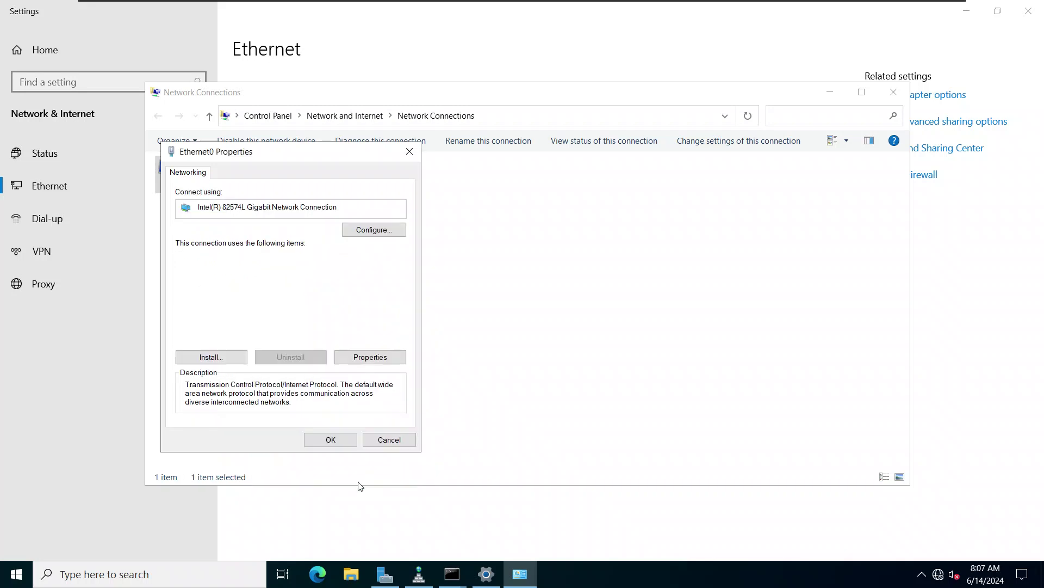
pyautogui.click(334, 439)
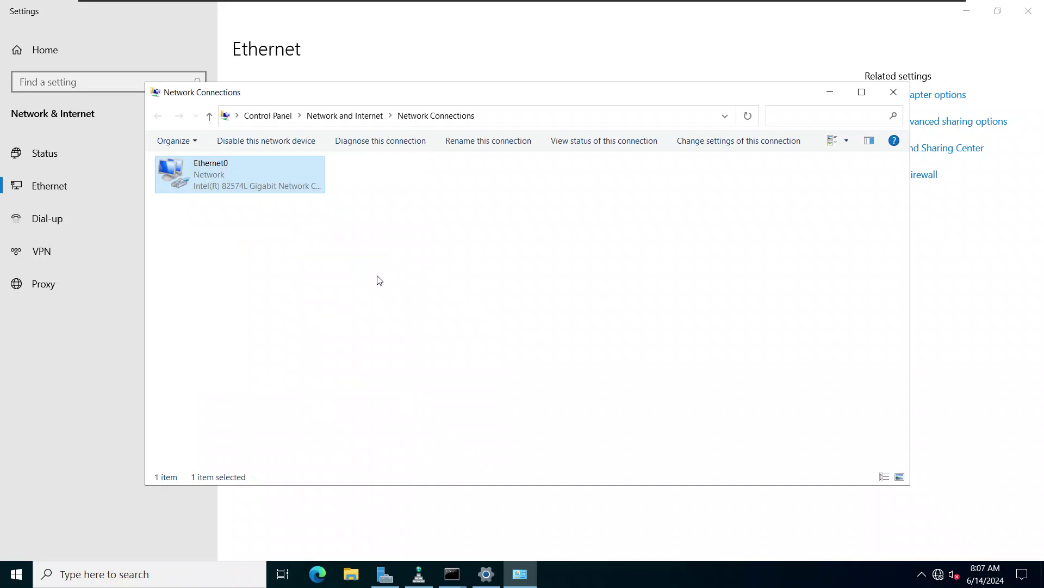
# Restart the Ethernet0 adapter by disabling it and enabling it again.
pyautogui.rightClick(253, 176)
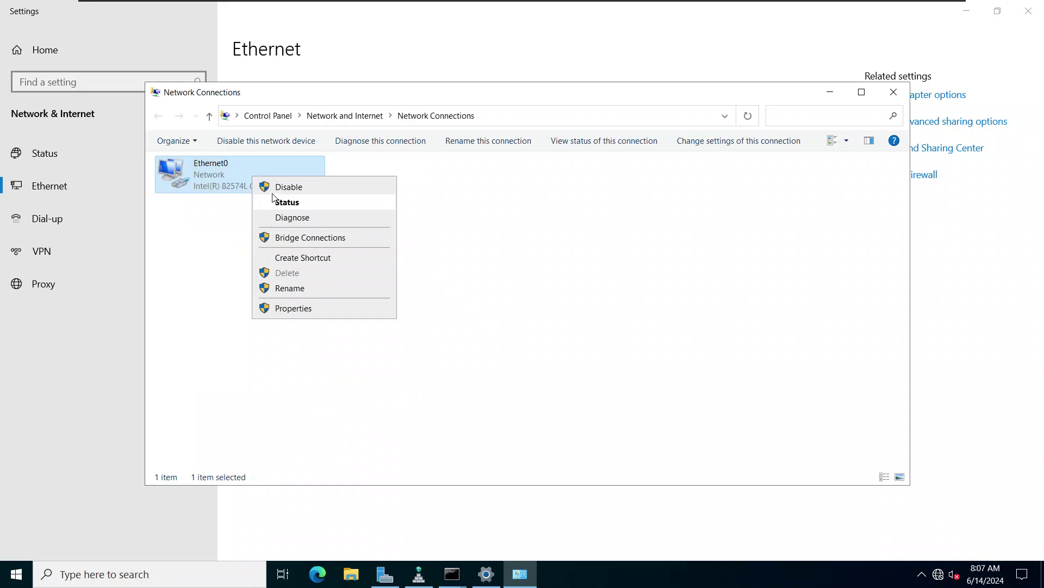
pyautogui.click(279, 192)
pyautogui.rightClick(253, 178)
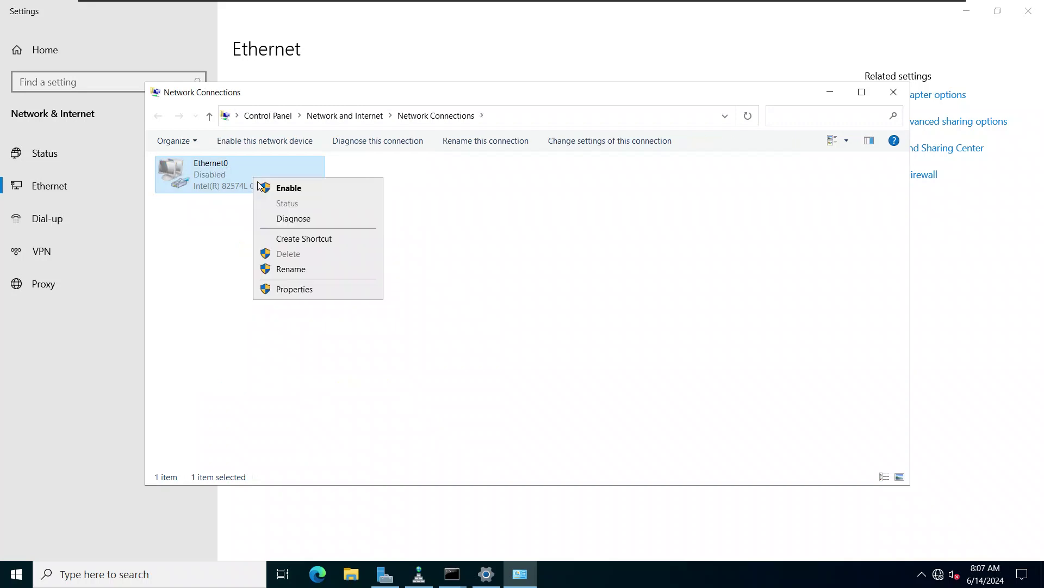
pyautogui.click(288, 188)
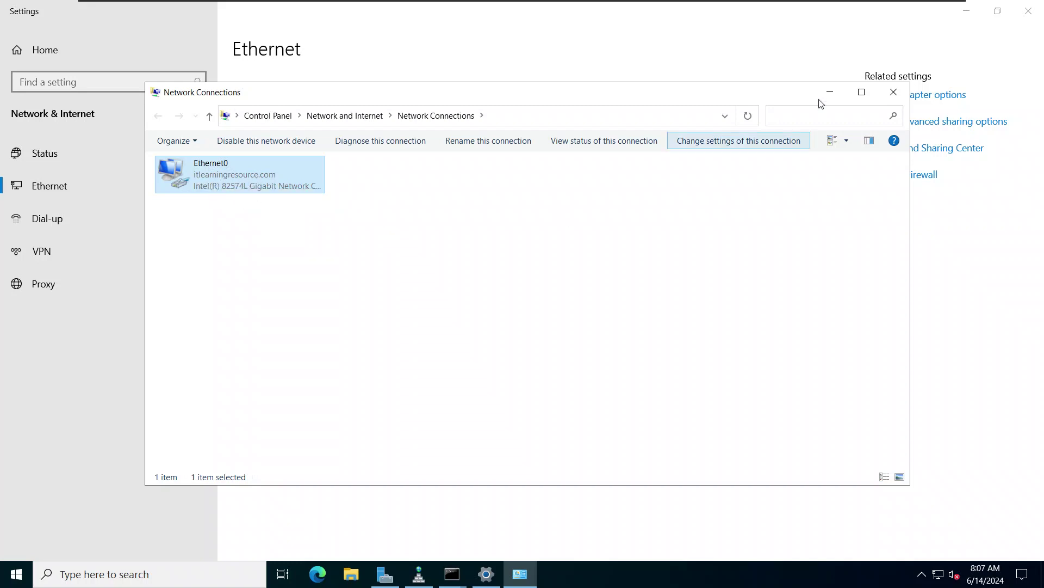
# Close the Network Connections, Settings and nslookup windows to return to DNS Manager.
pyautogui.click(895, 94)
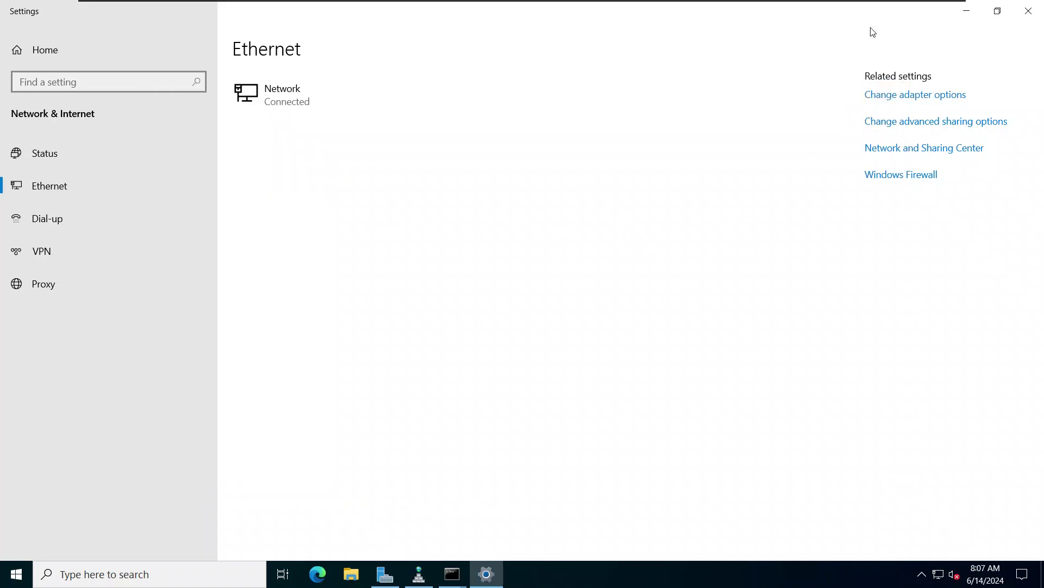
pyautogui.click(1033, 11)
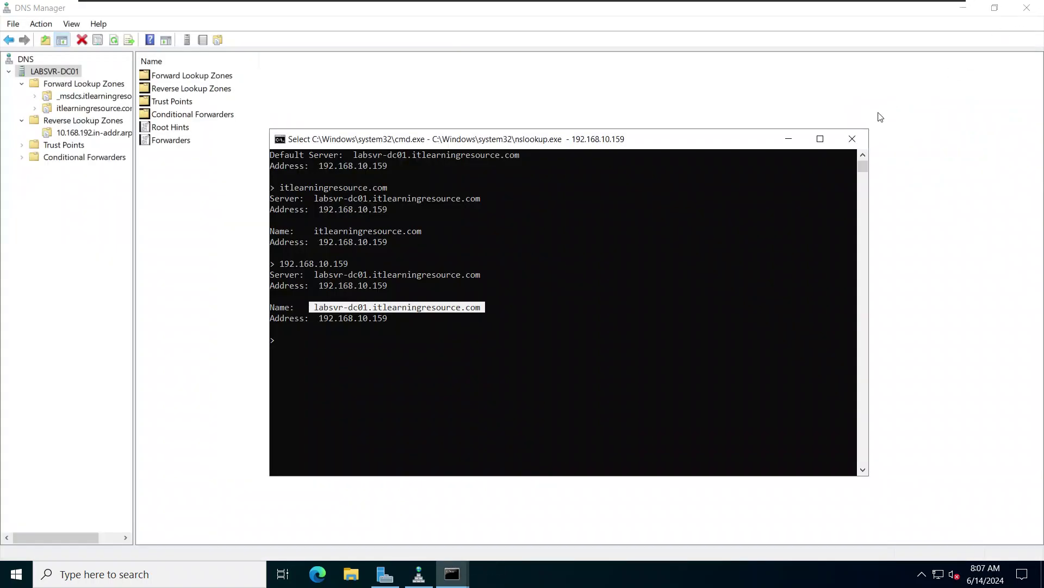
pyautogui.click(853, 141)
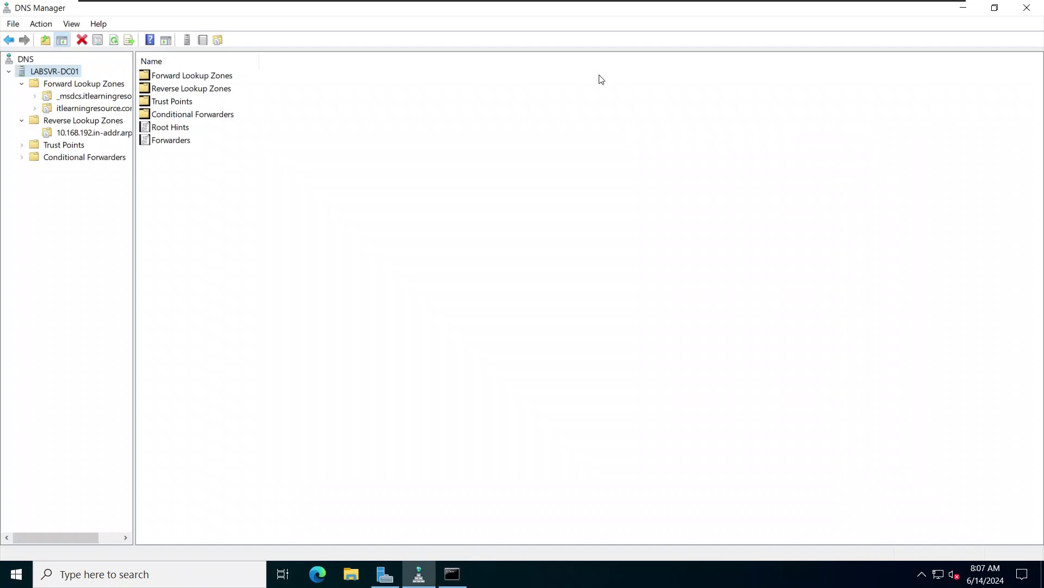